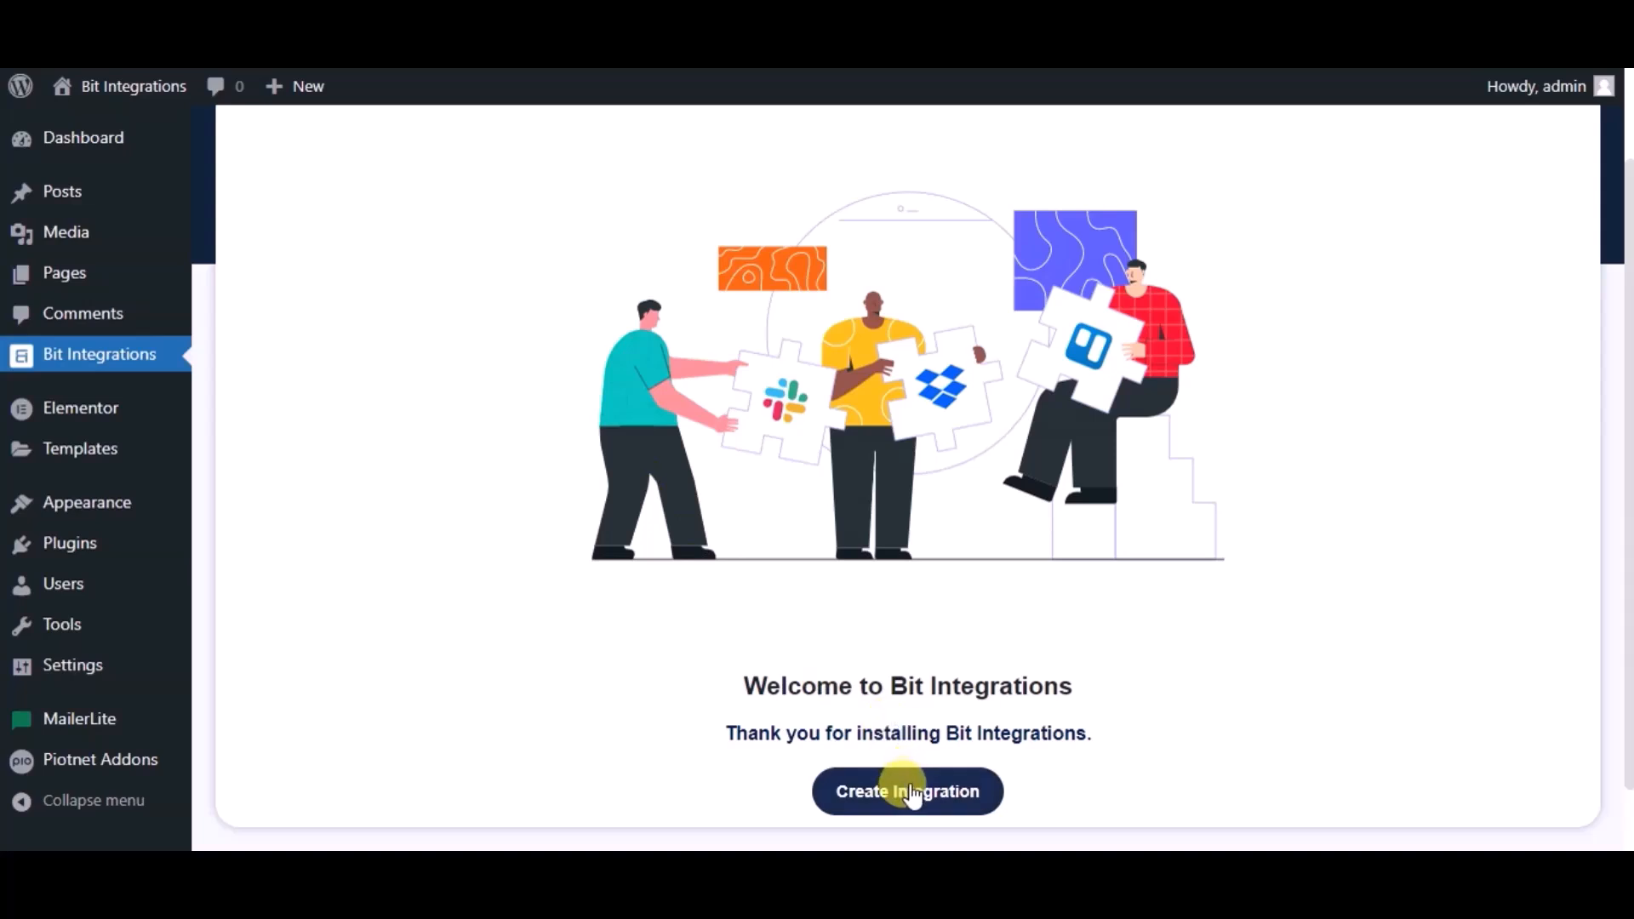
# - Start a new integration with the PiotnetAddonForm trigger using Simple Contact Form
pyautogui.click(908, 787)
pyautogui.write('pio')
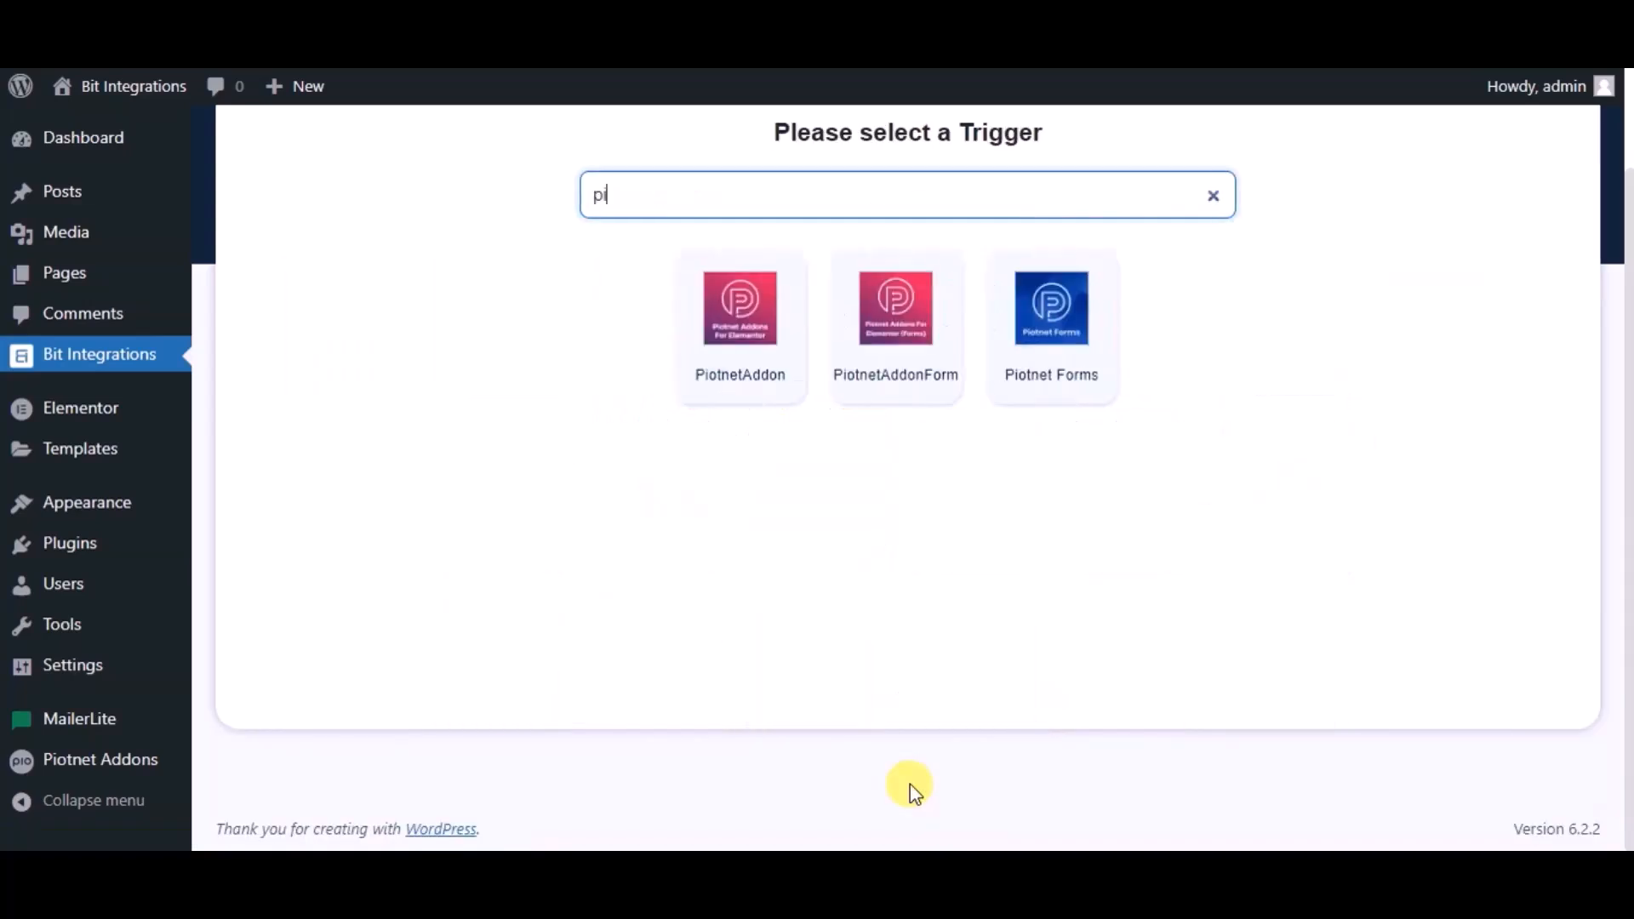
pyautogui.click(876, 328)
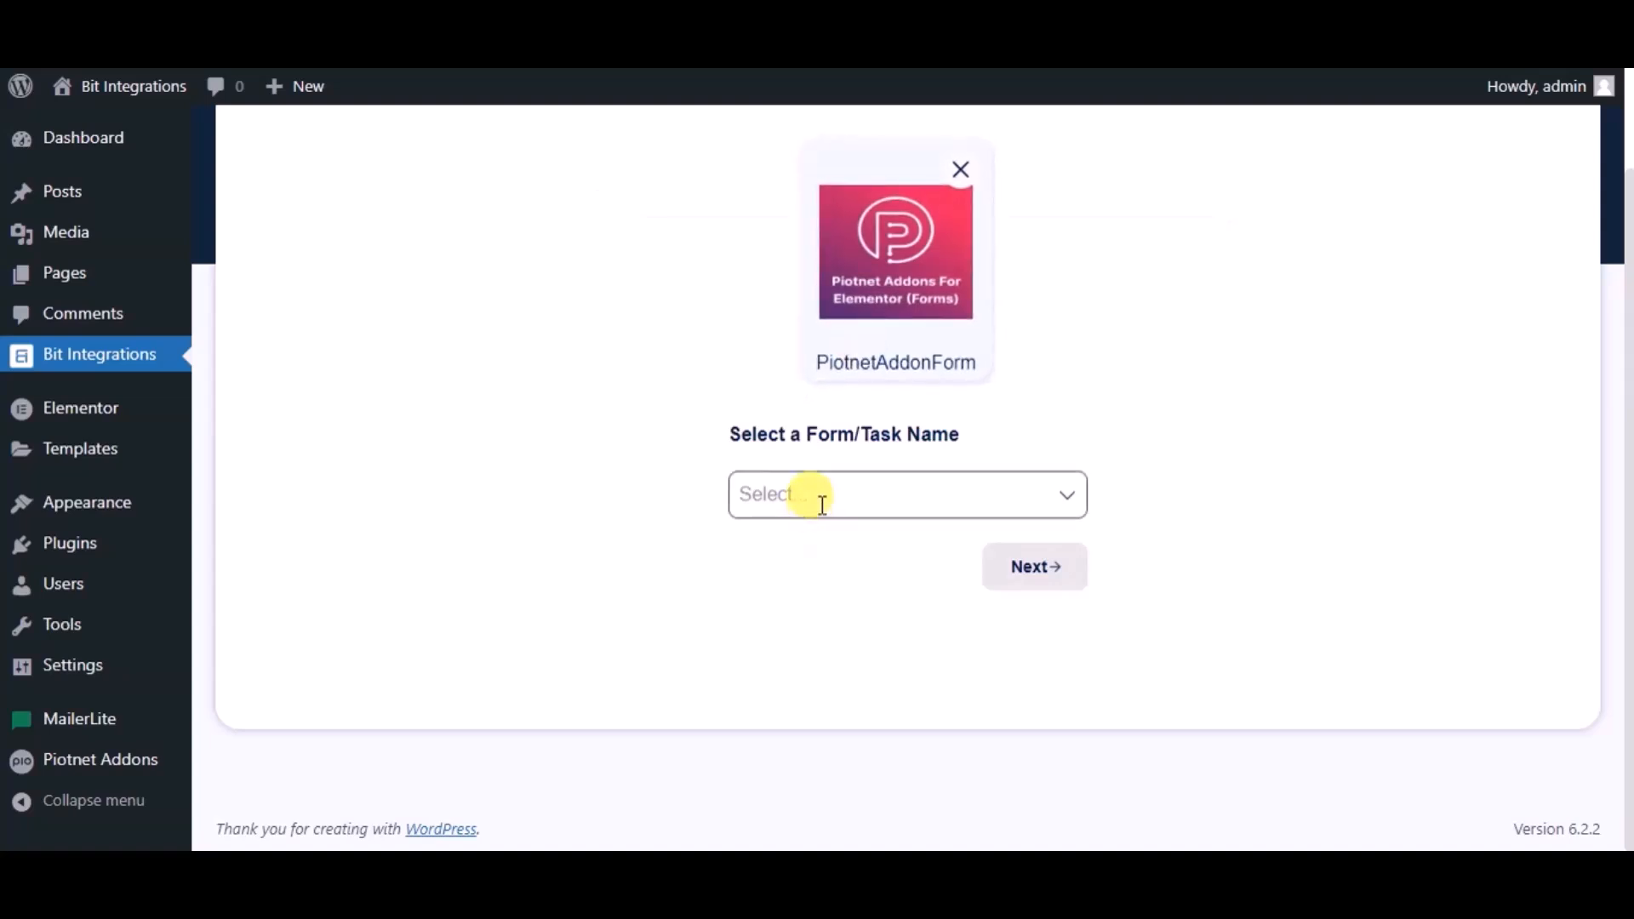
pyautogui.click(822, 502)
pyautogui.click(832, 549)
pyautogui.click(1010, 570)
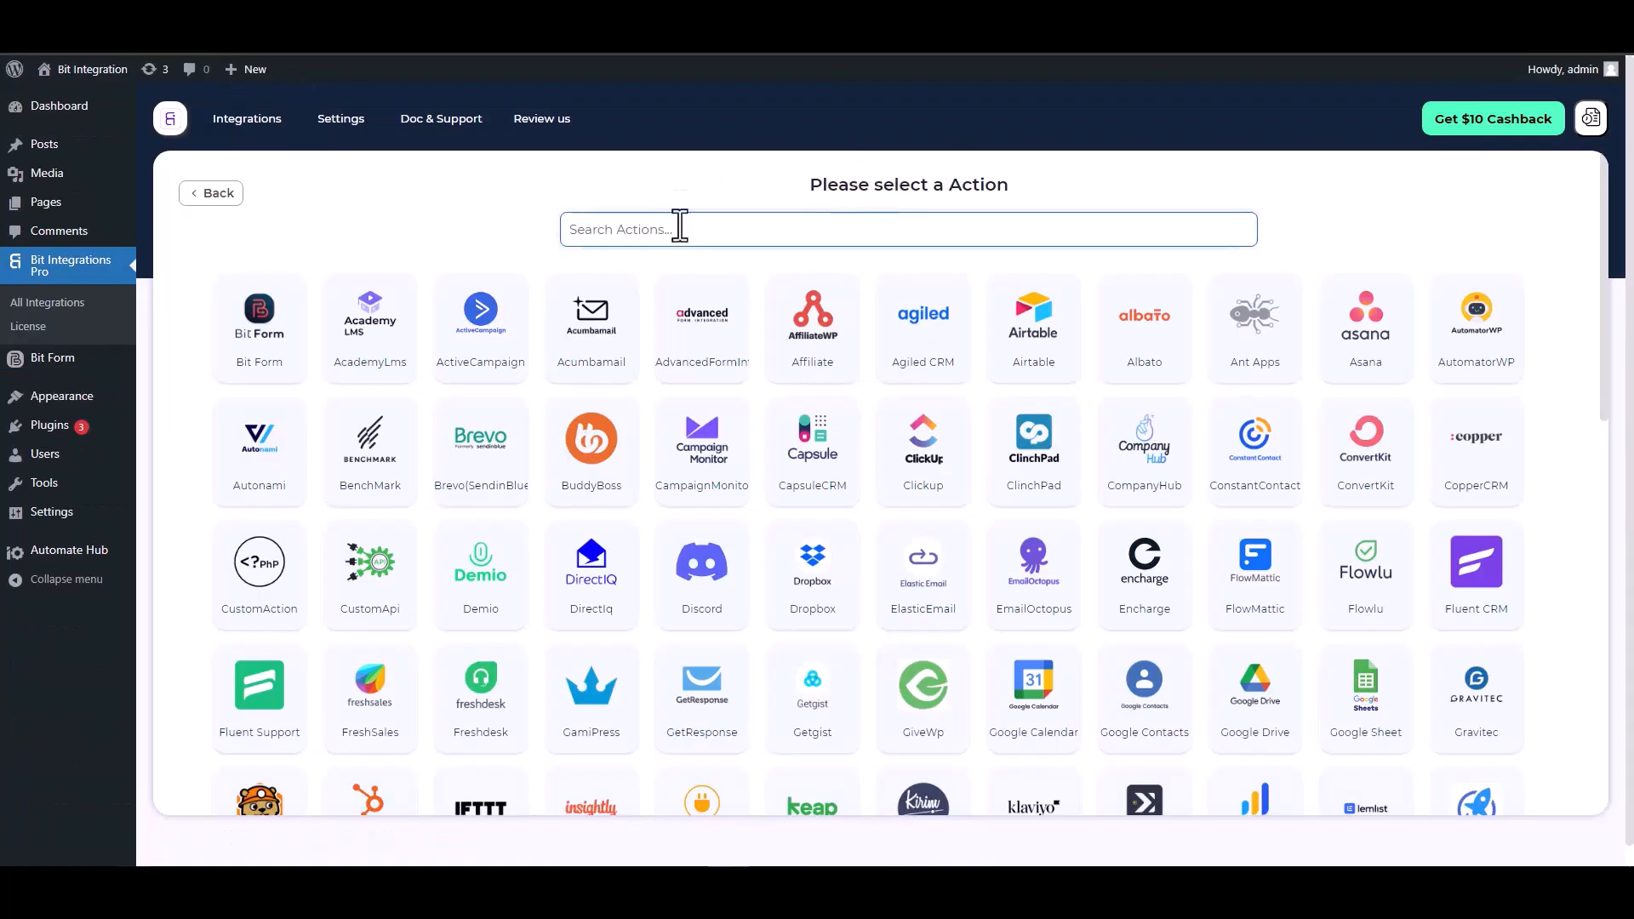
# - Pick ConstantContact as the action and follow its Constant Contact Application link
pyautogui.write('con')
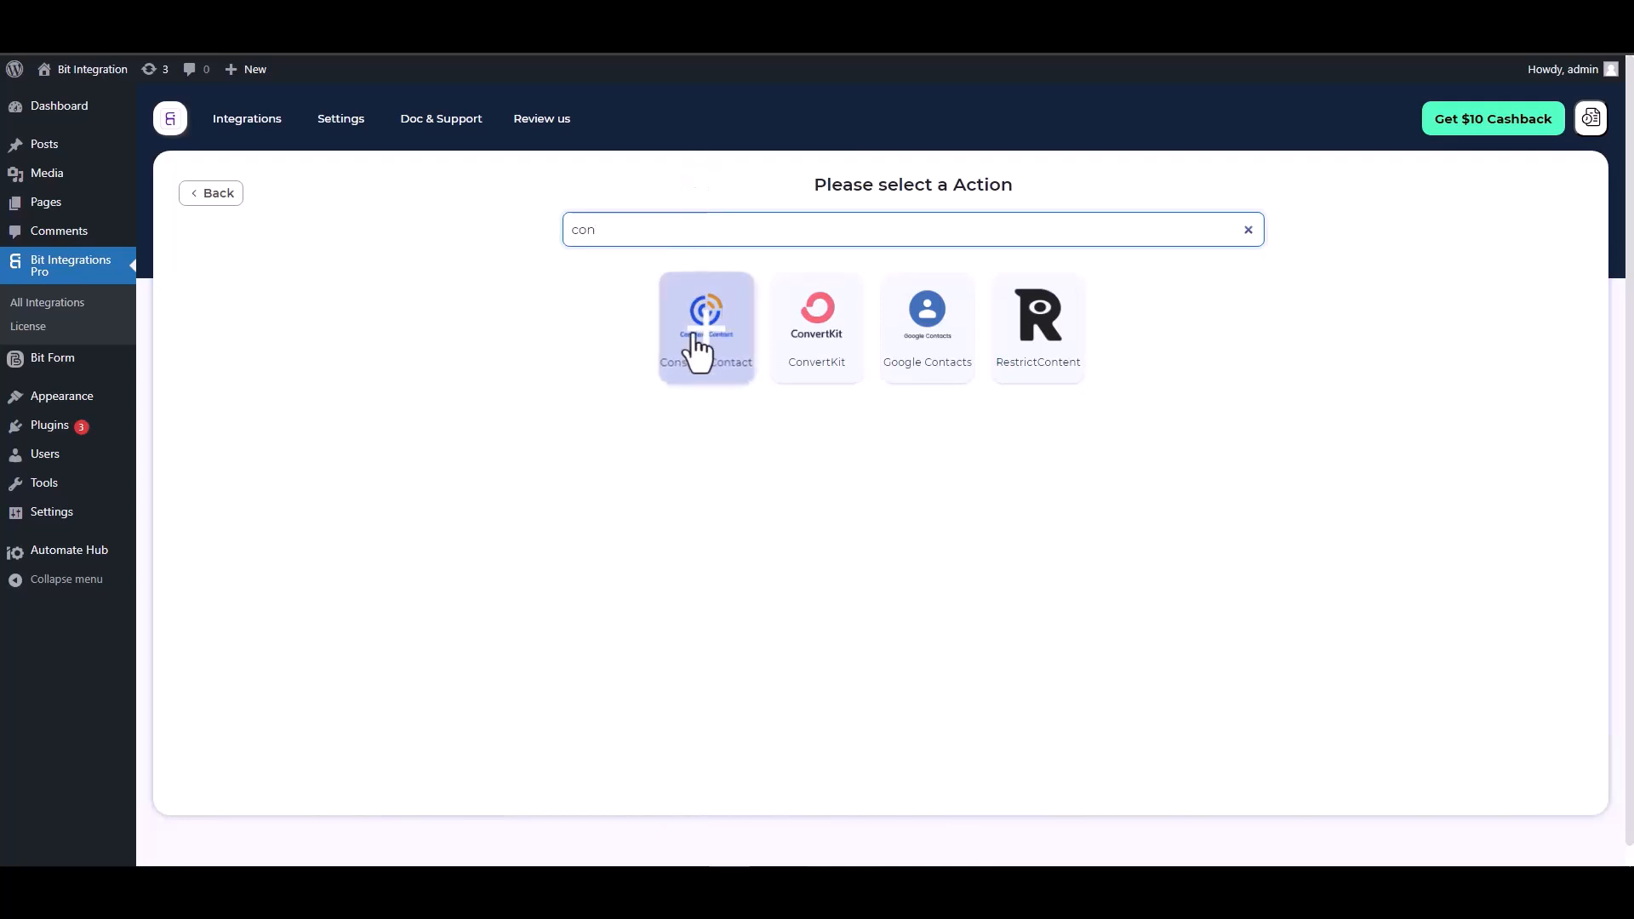
pyautogui.click(698, 359)
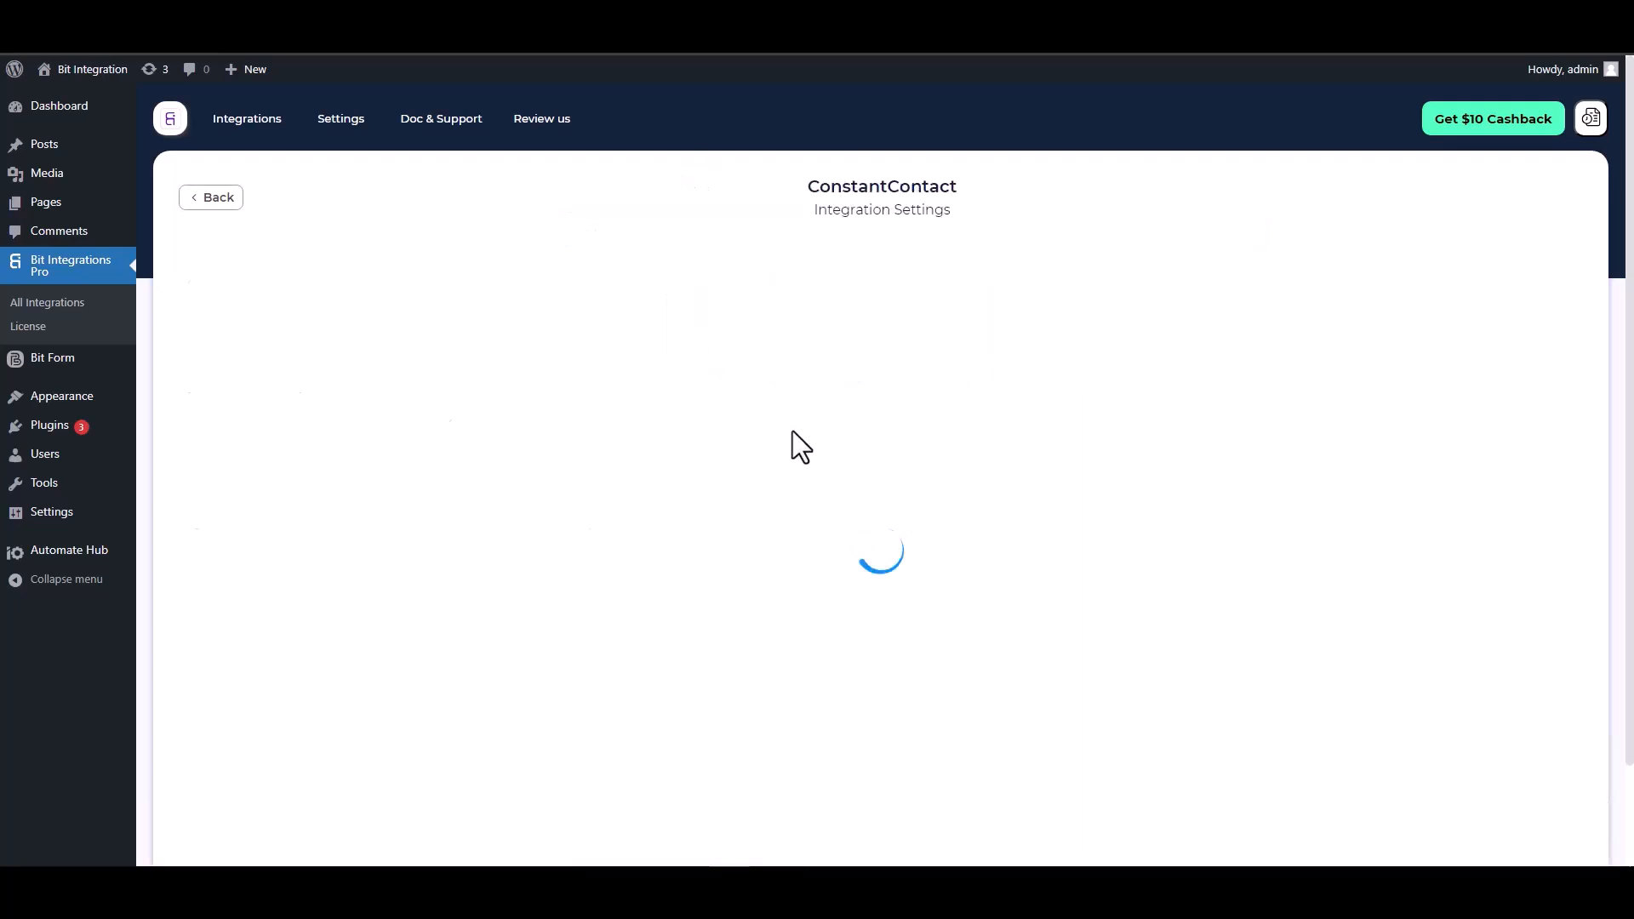
pyautogui.scroll(-2, 800, 402)
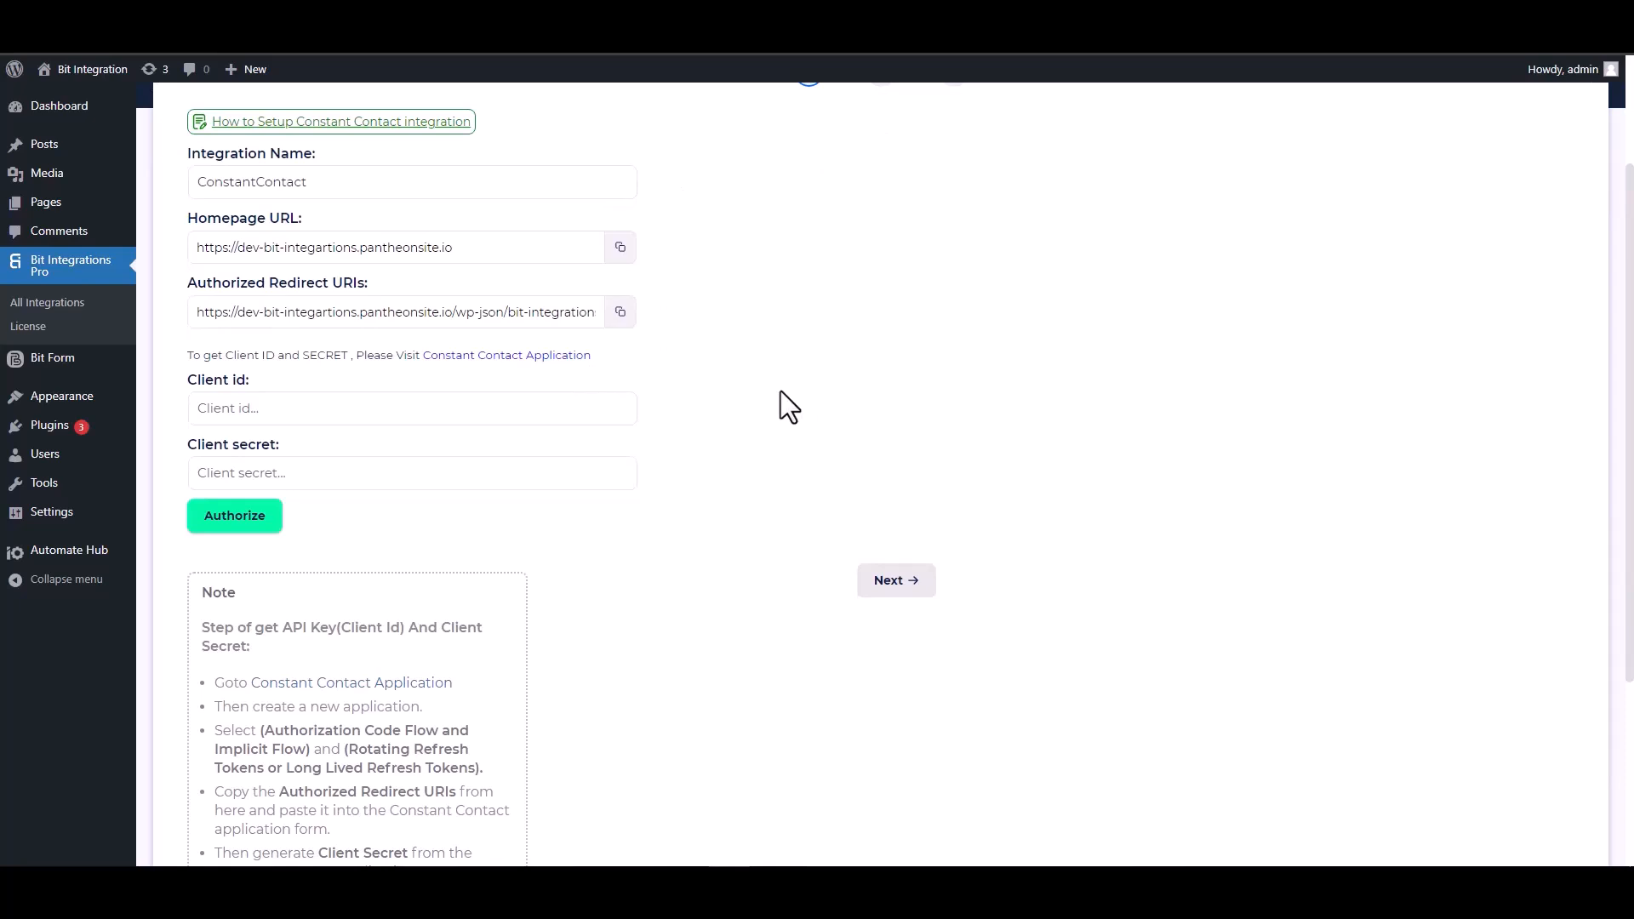
pyautogui.click(483, 413)
pyautogui.click(496, 357)
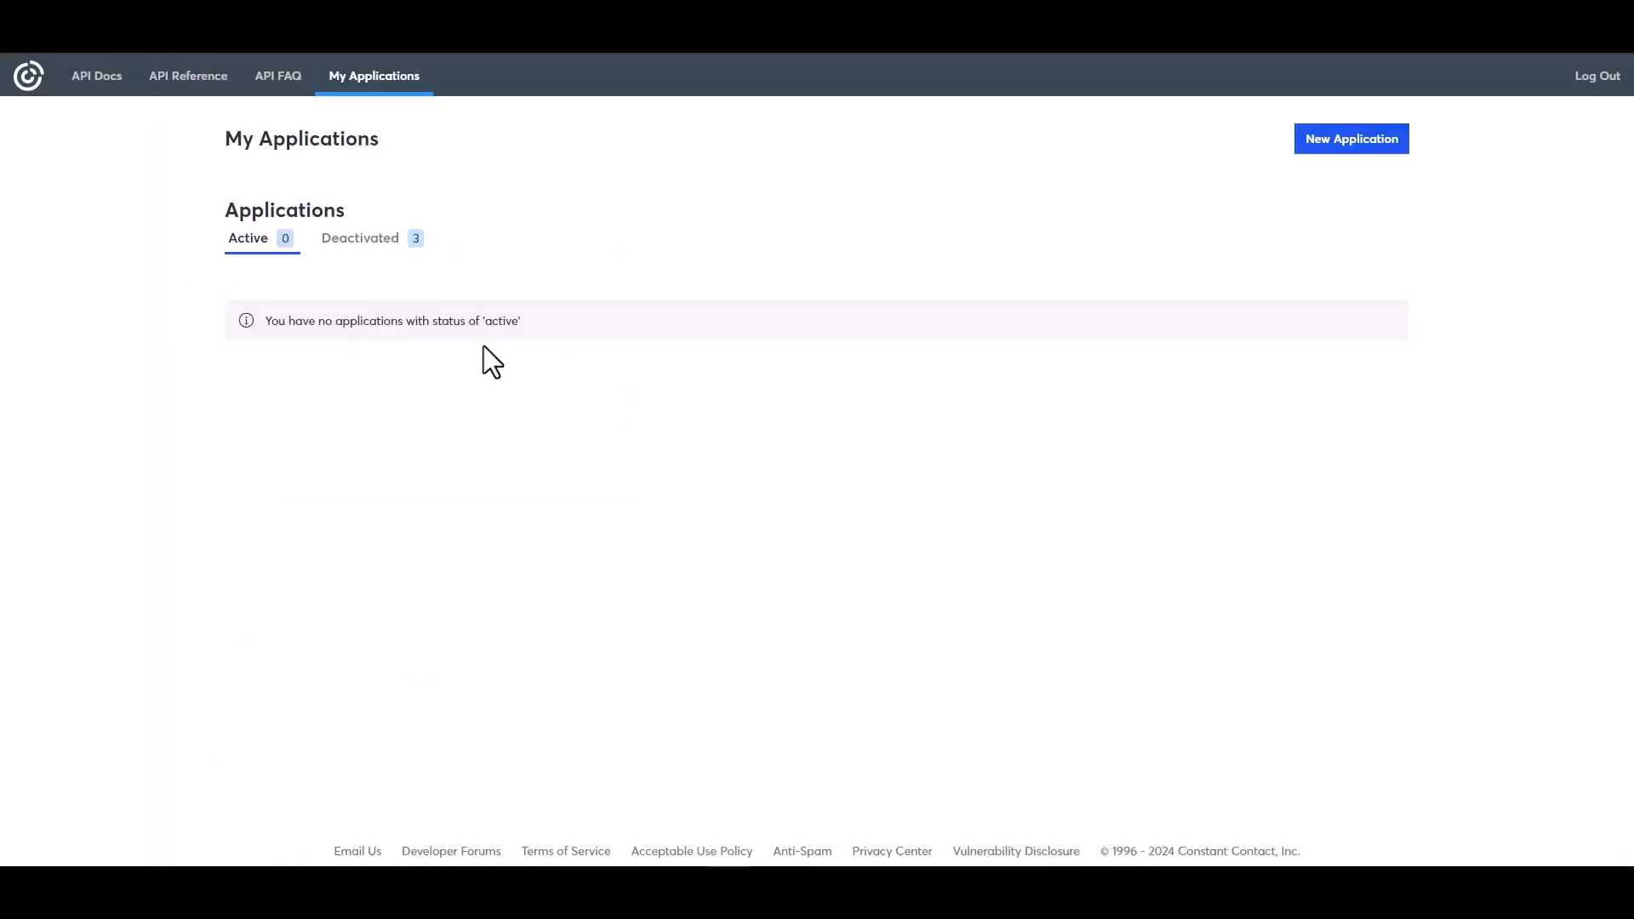
# - Create a Constant Contact app named 'Bit Integrations' using Long Lived Refresh Tokens
pyautogui.click(1370, 143)
pyautogui.click(649, 317)
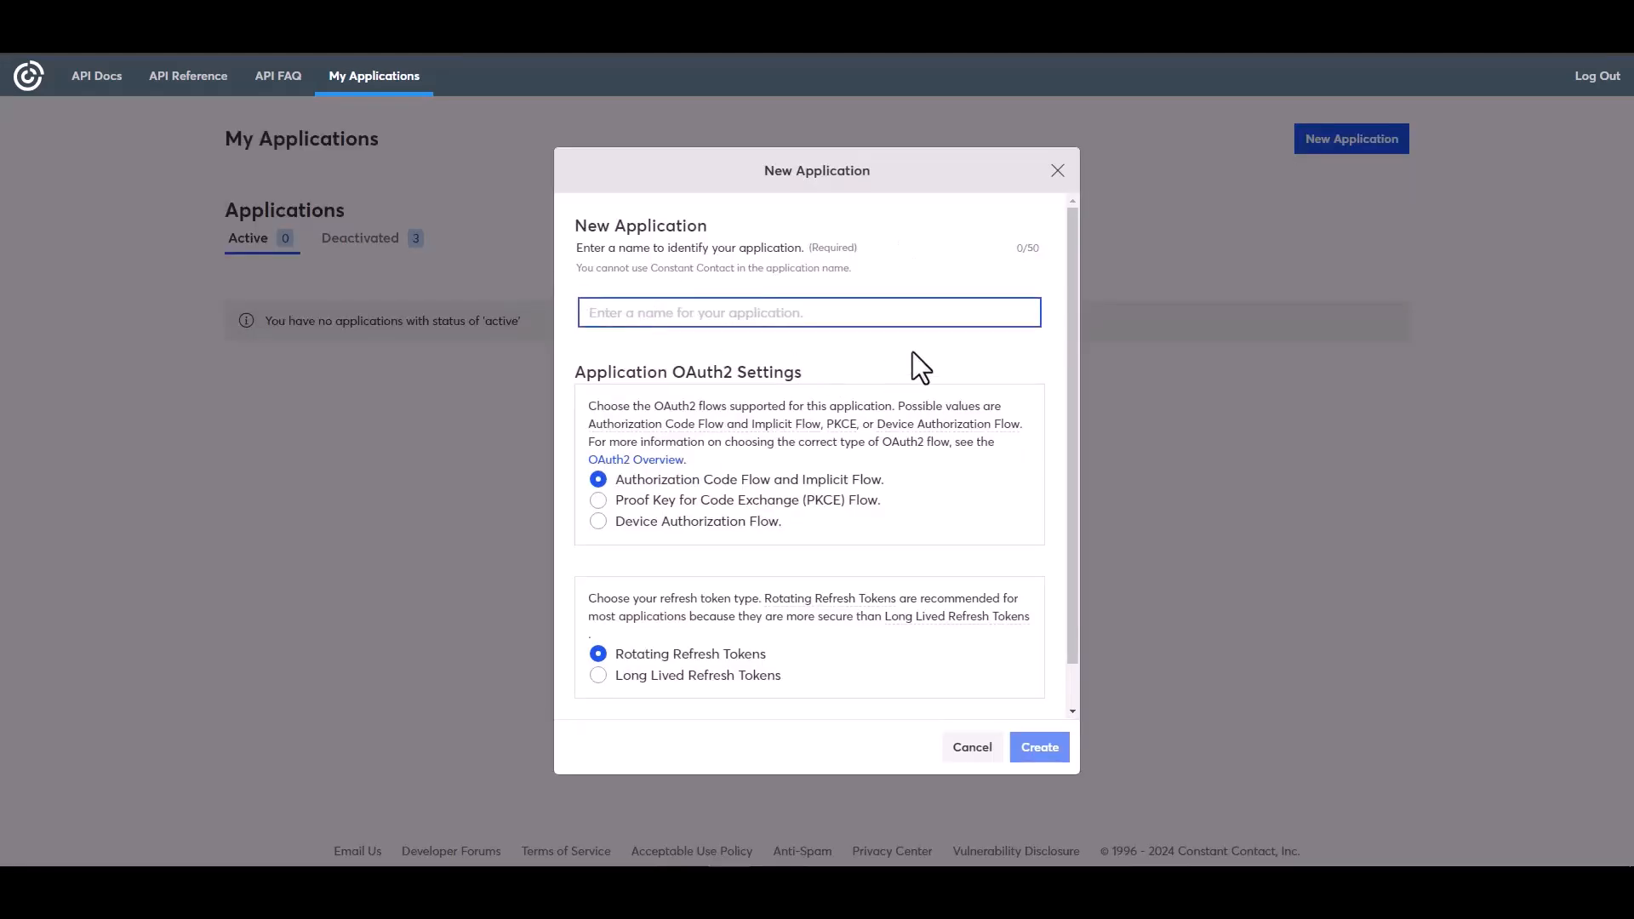
pyautogui.write('Bit Integrations')
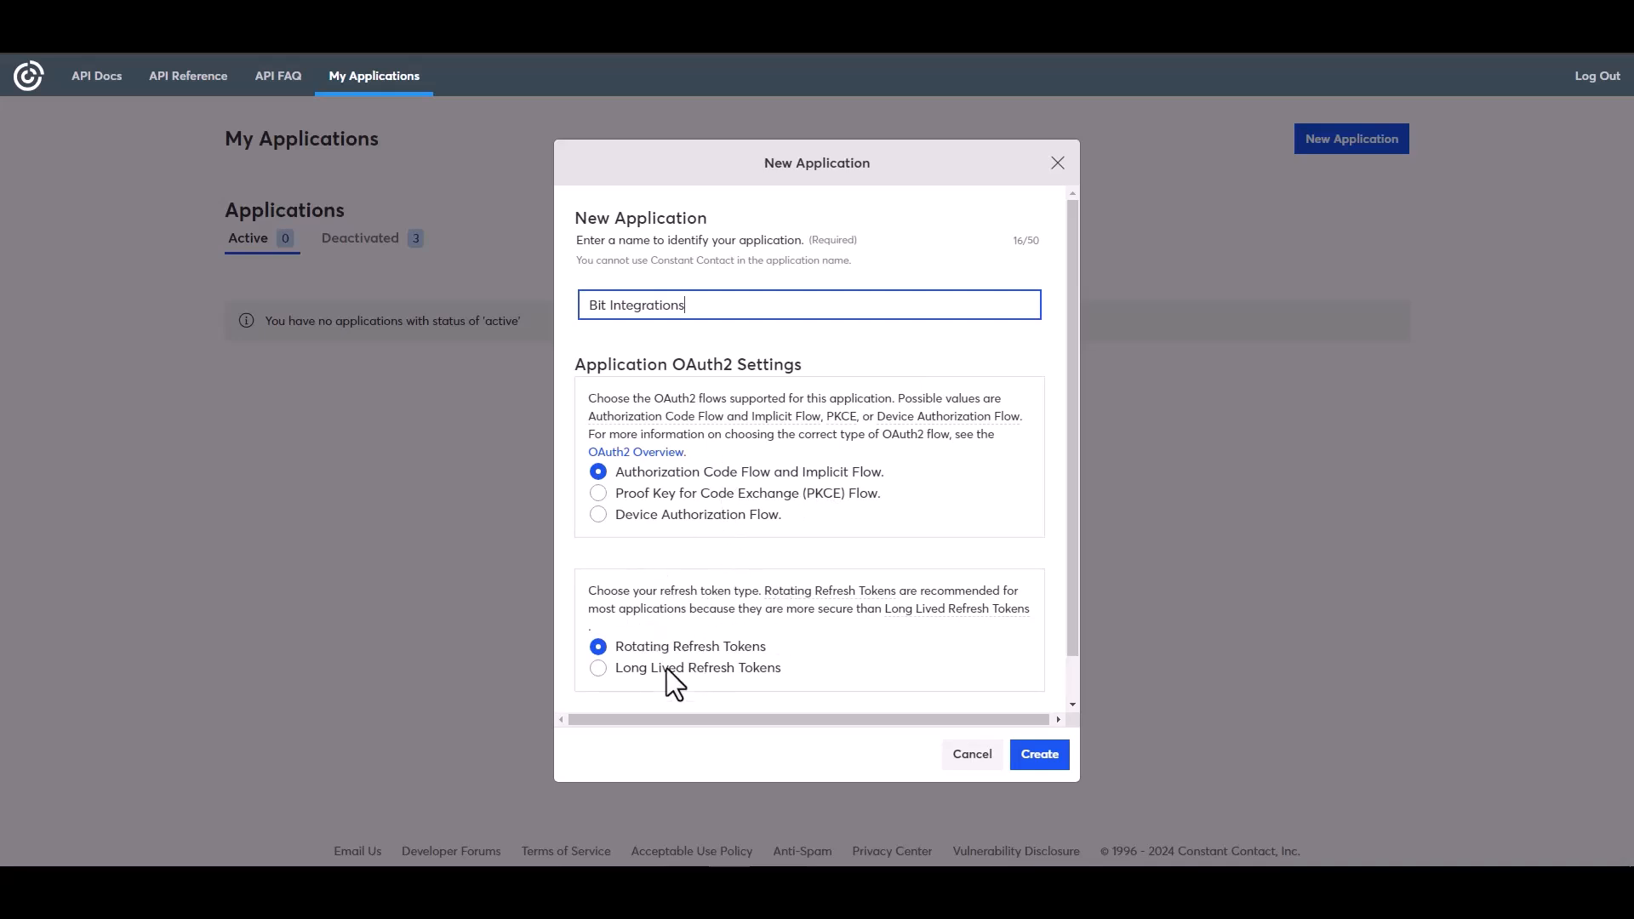
pyautogui.click(620, 671)
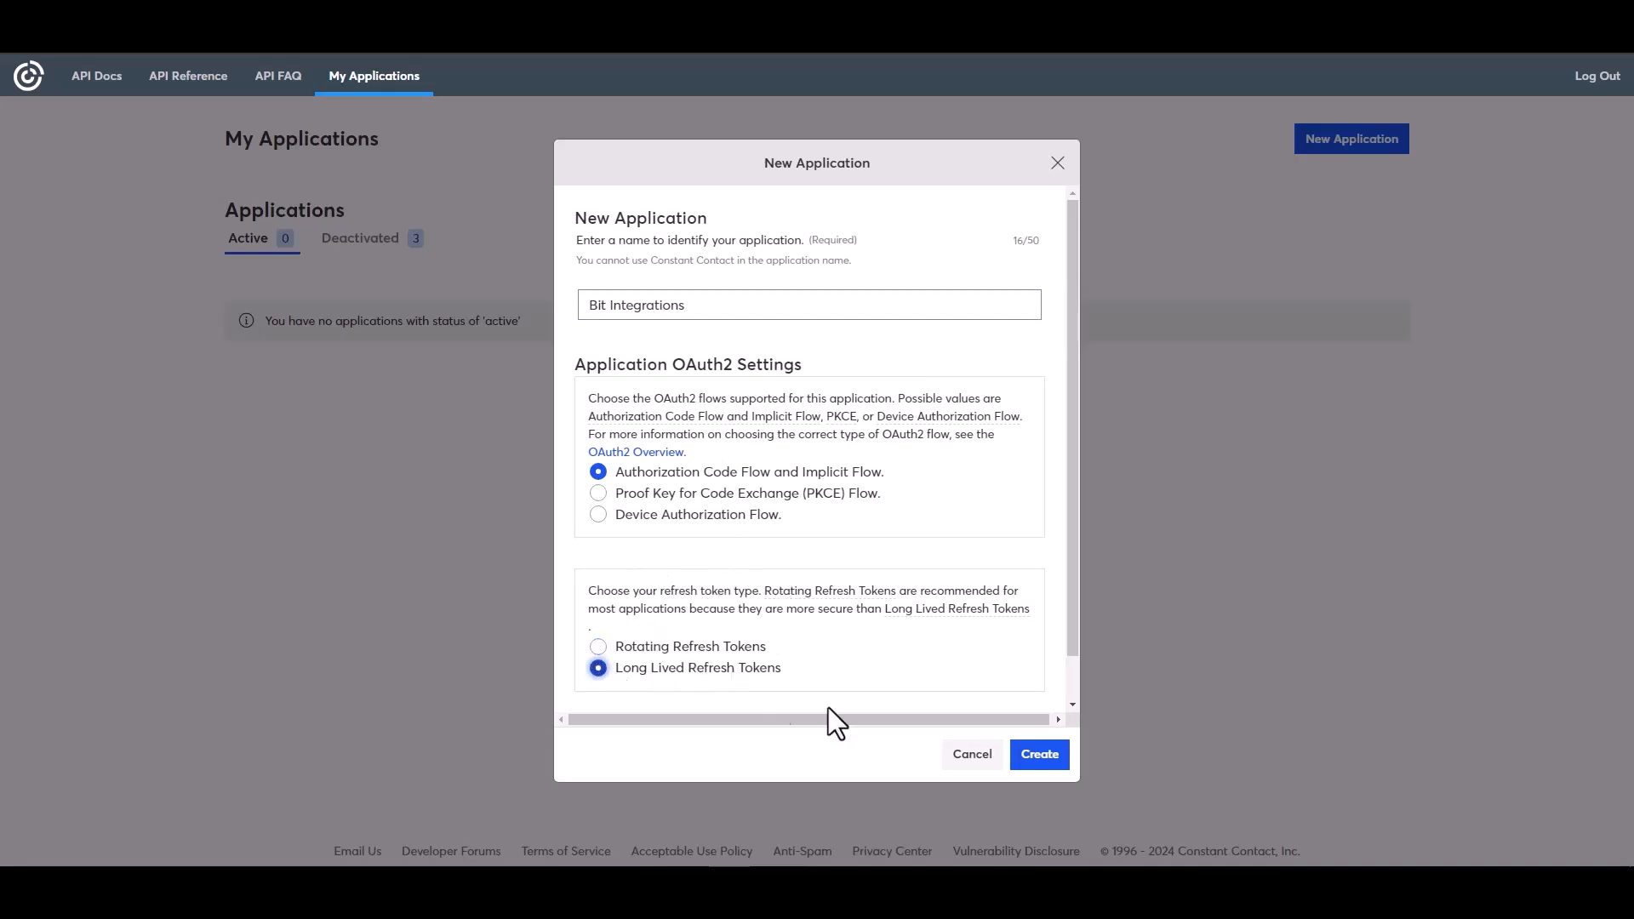
pyautogui.click(1021, 753)
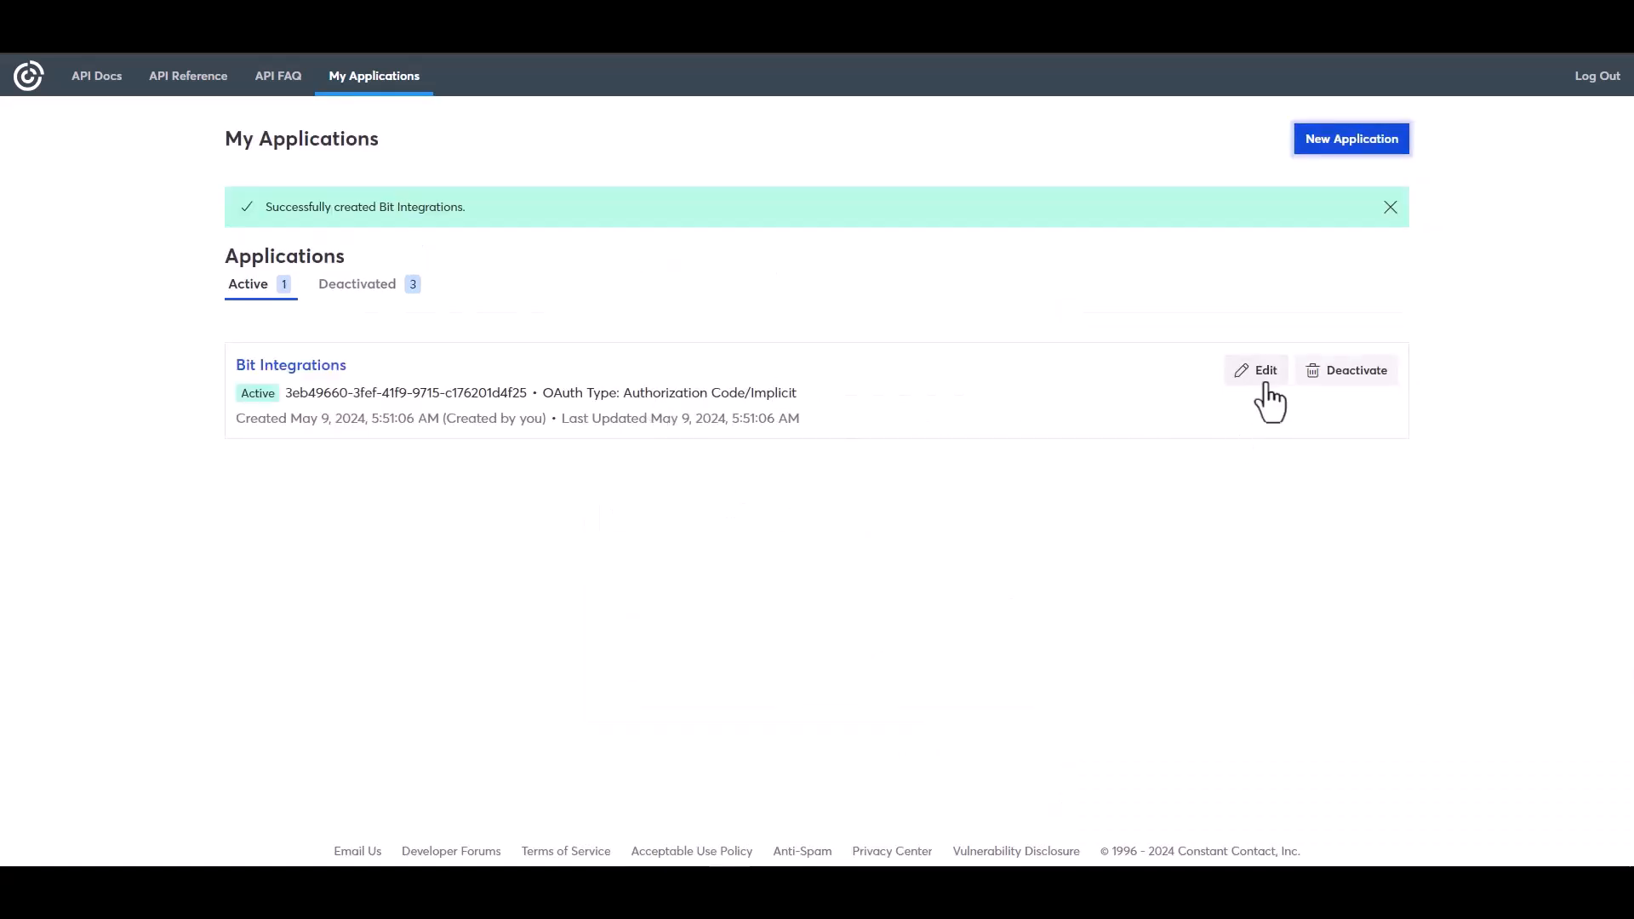
pyautogui.click(1267, 388)
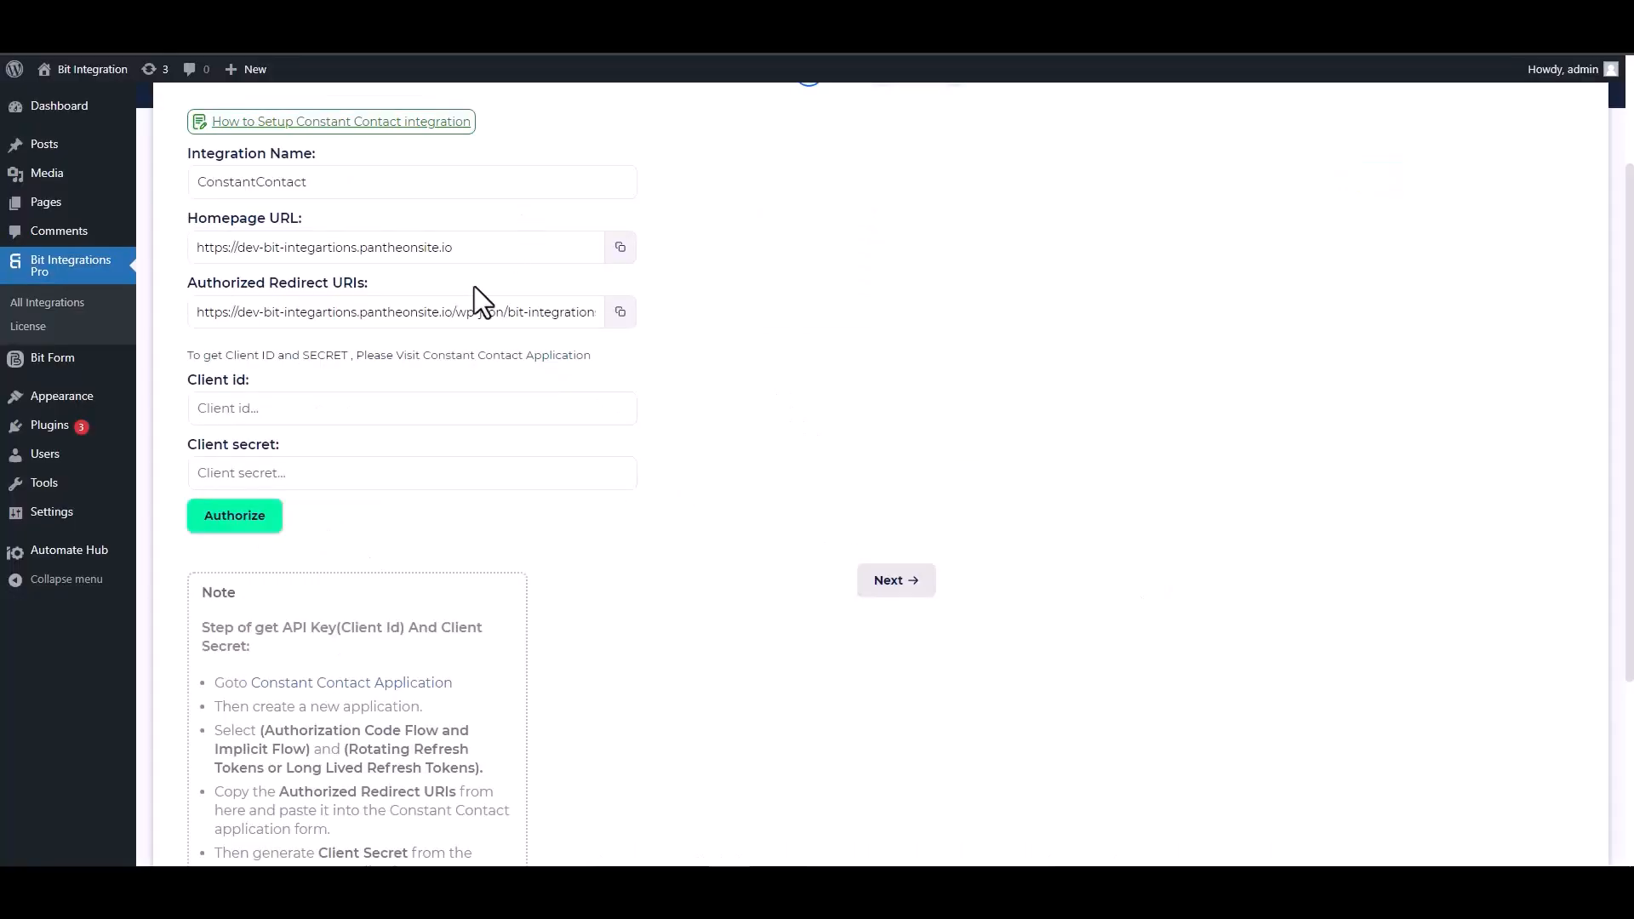
# - Replace the app's localhost redirect URI with the copied Bit Integrations redirect URI
pyautogui.click(620, 312)
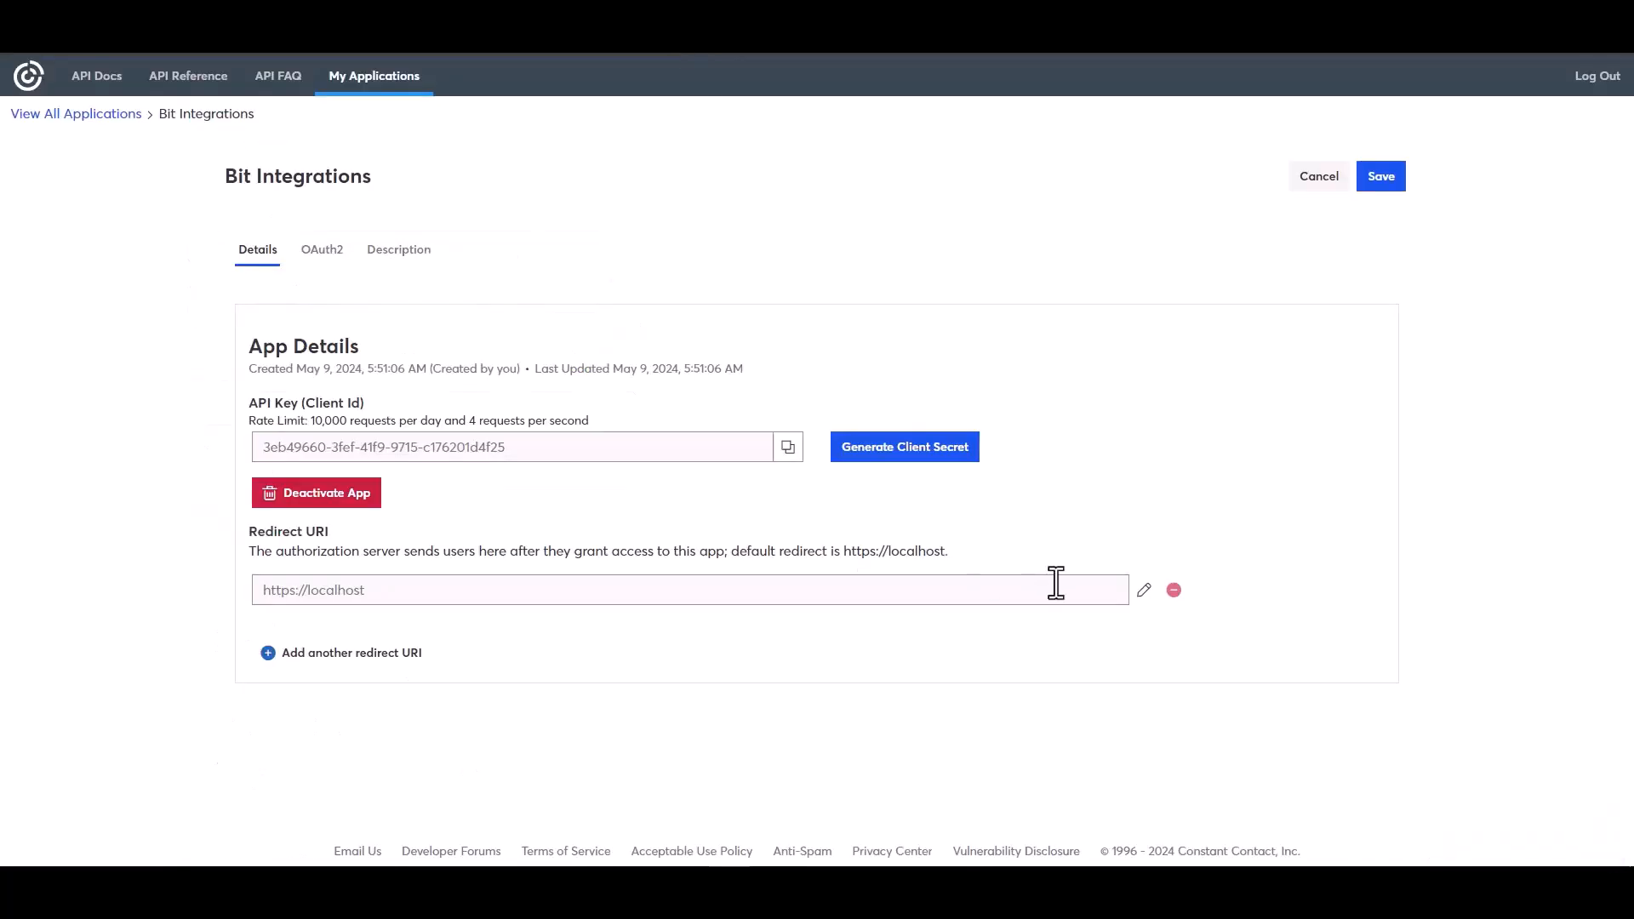
pyautogui.click(1144, 590)
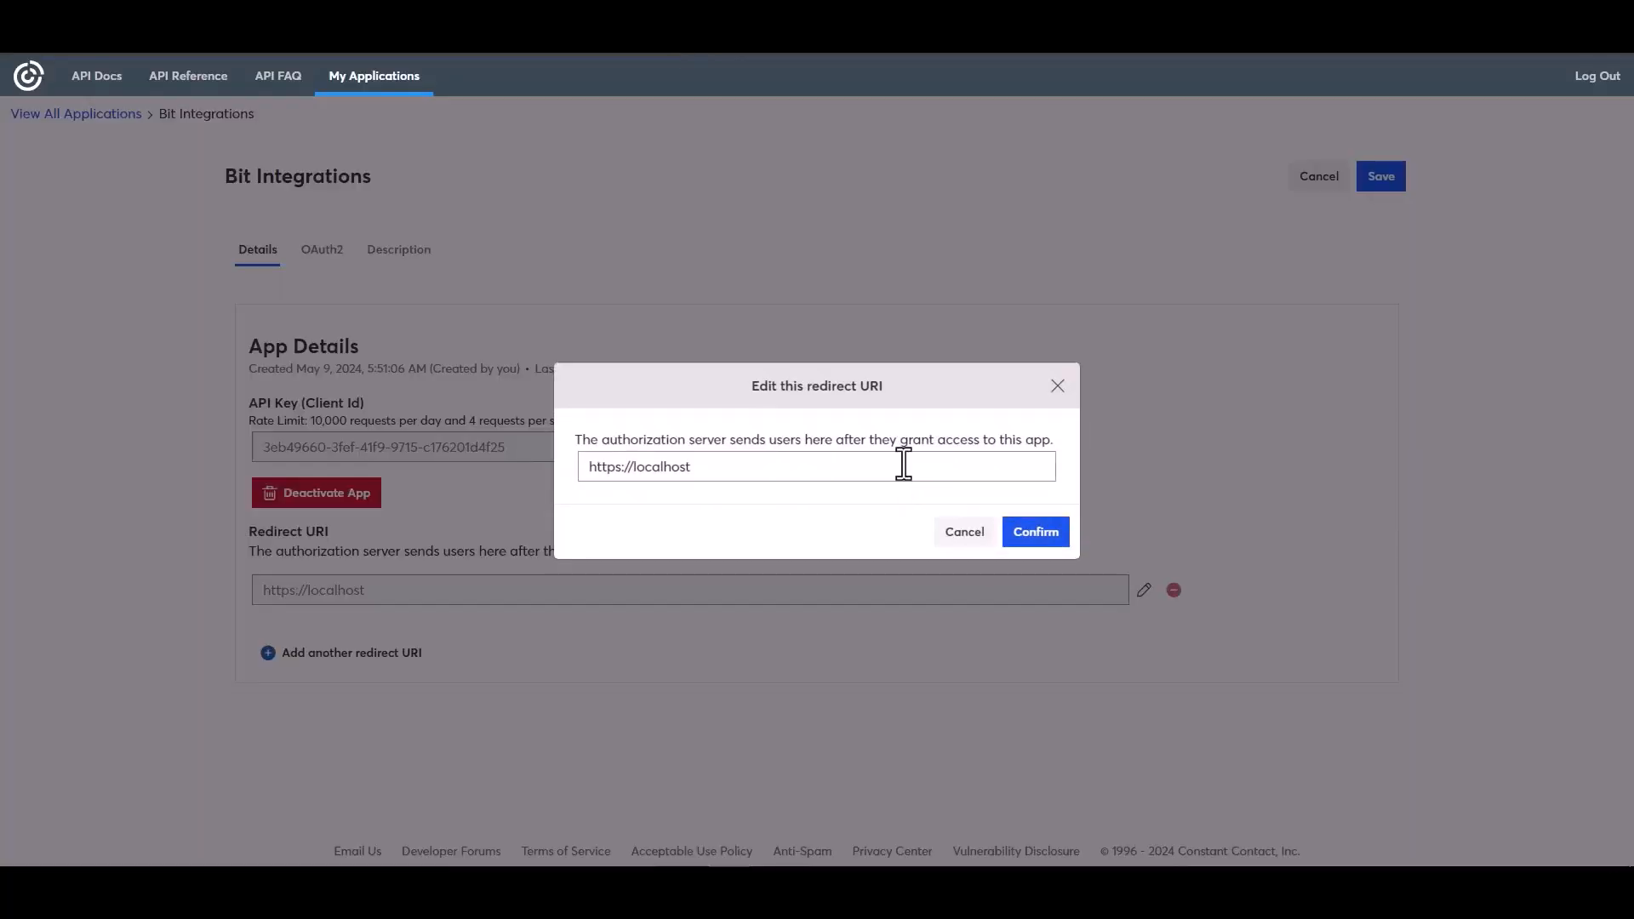
pyautogui.tripleClick(692, 467)
pyautogui.hotkey('ctrl', 'v')
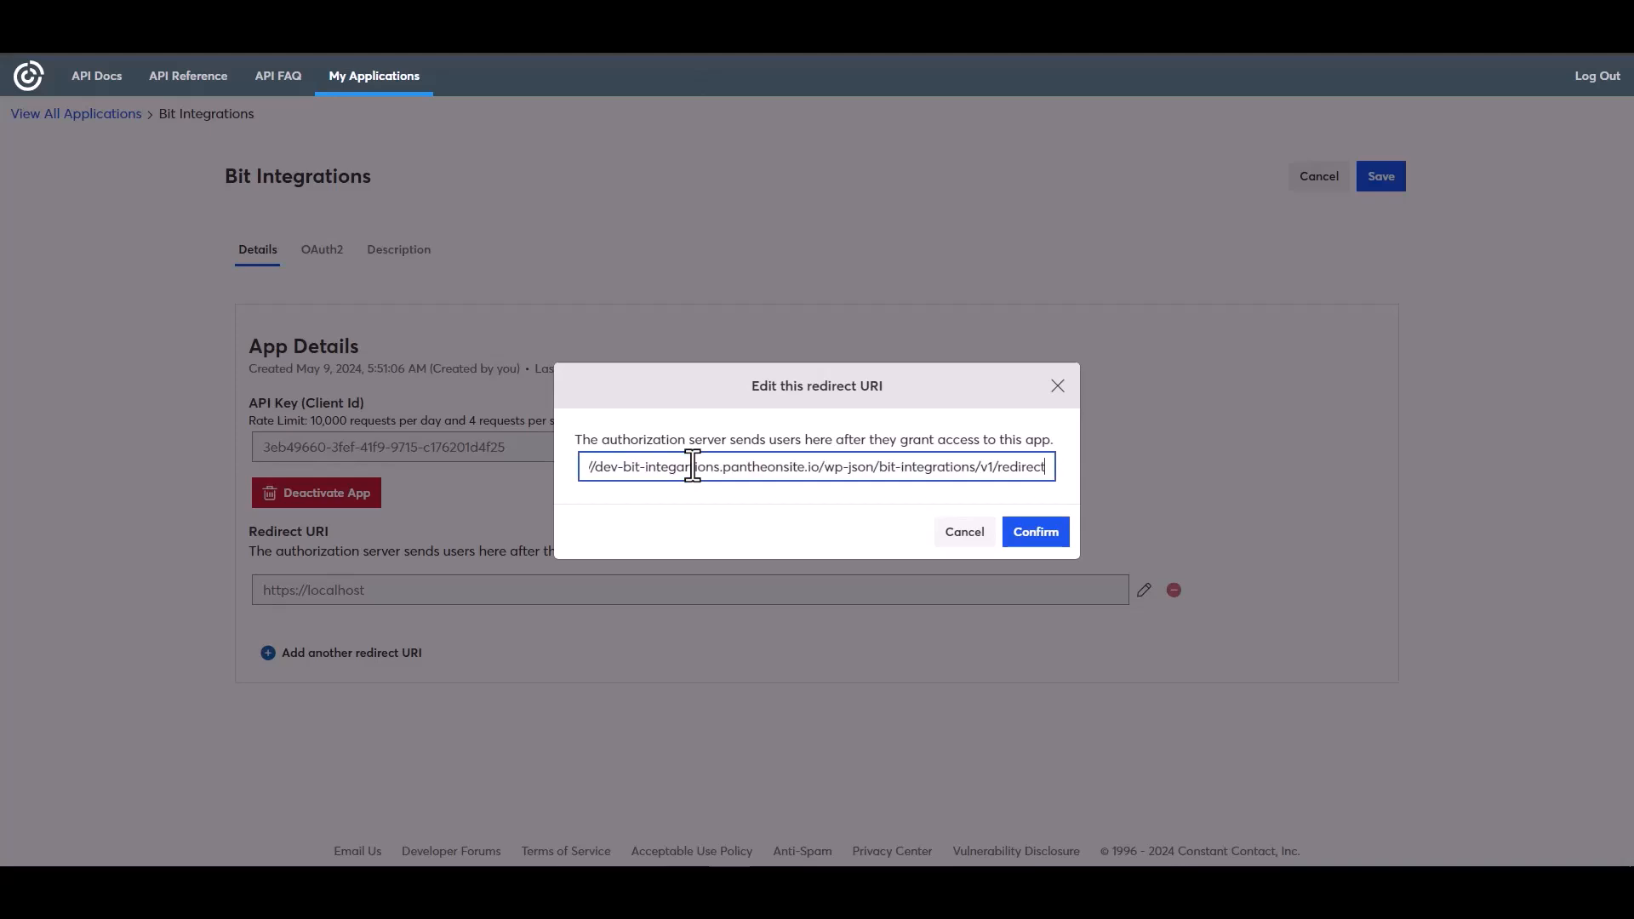
pyautogui.click(1034, 535)
# - Copy the app's API key into Bit Integrations' Client id field
pyautogui.click(788, 518)
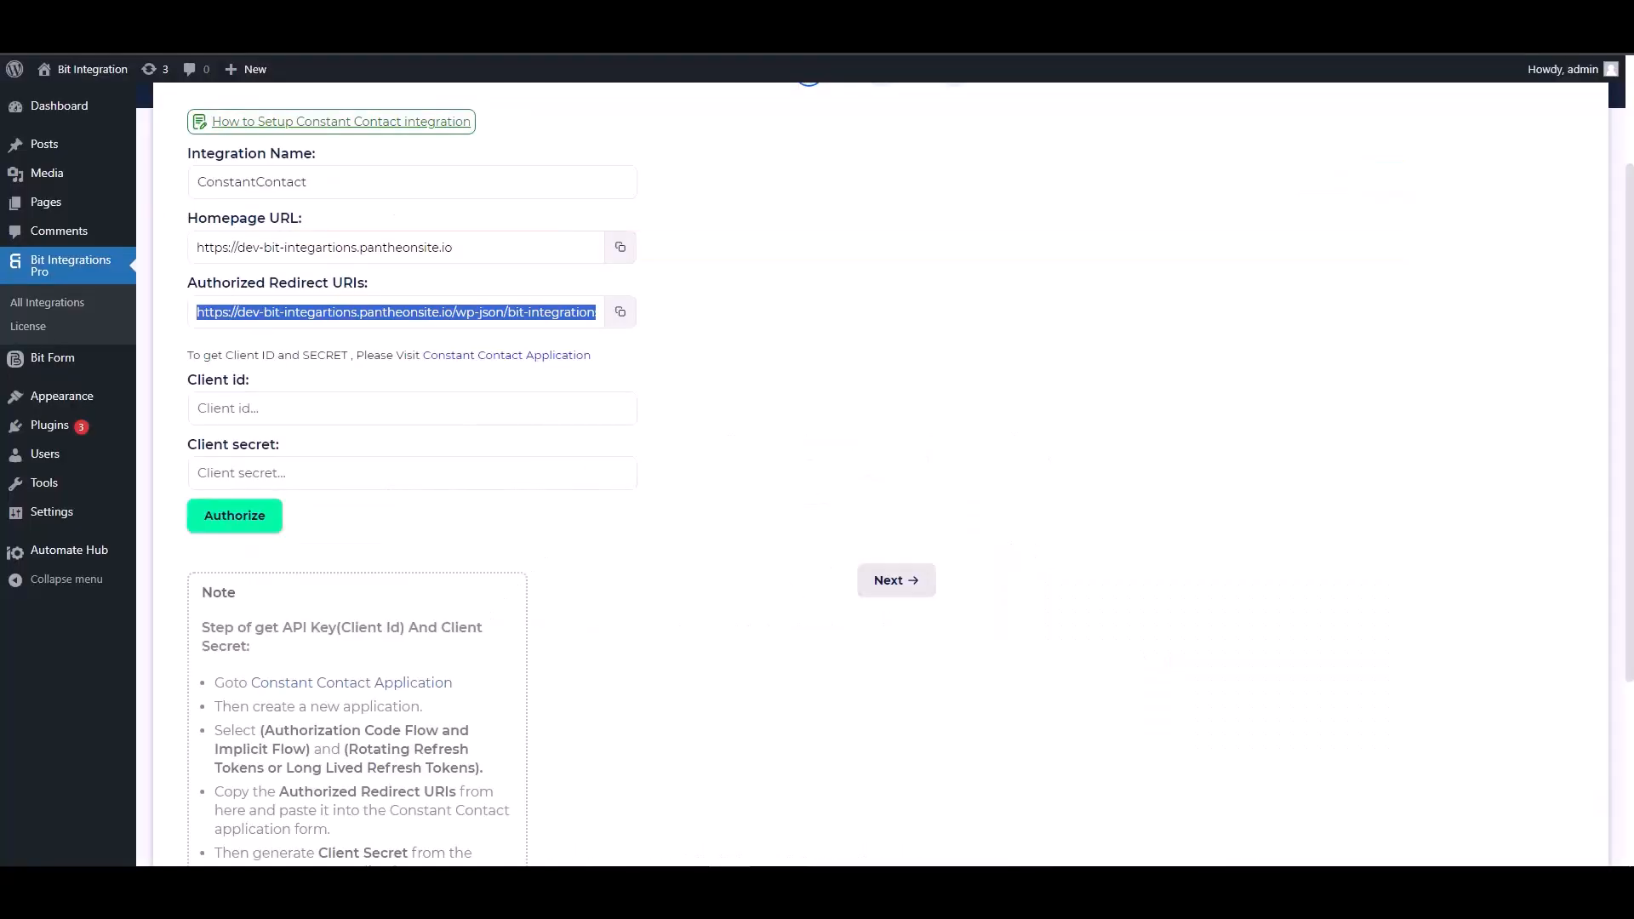
pyautogui.click(294, 408)
pyautogui.hotkey('ctrl', 'v')
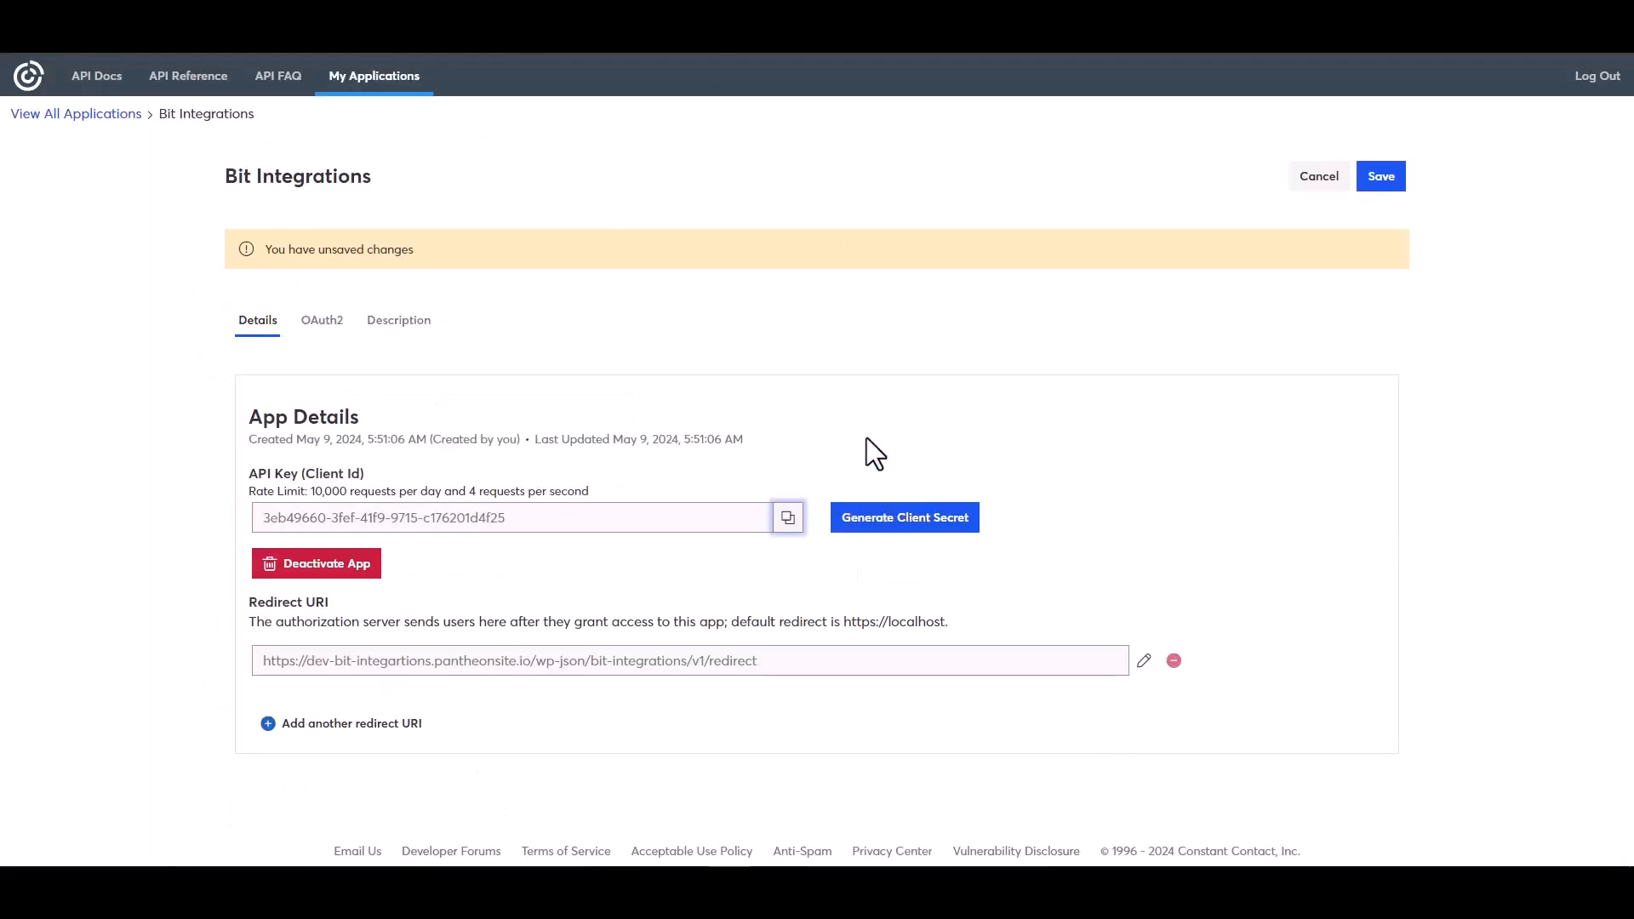
# - Generate and copy a new client secret, then save the application
pyautogui.click(869, 521)
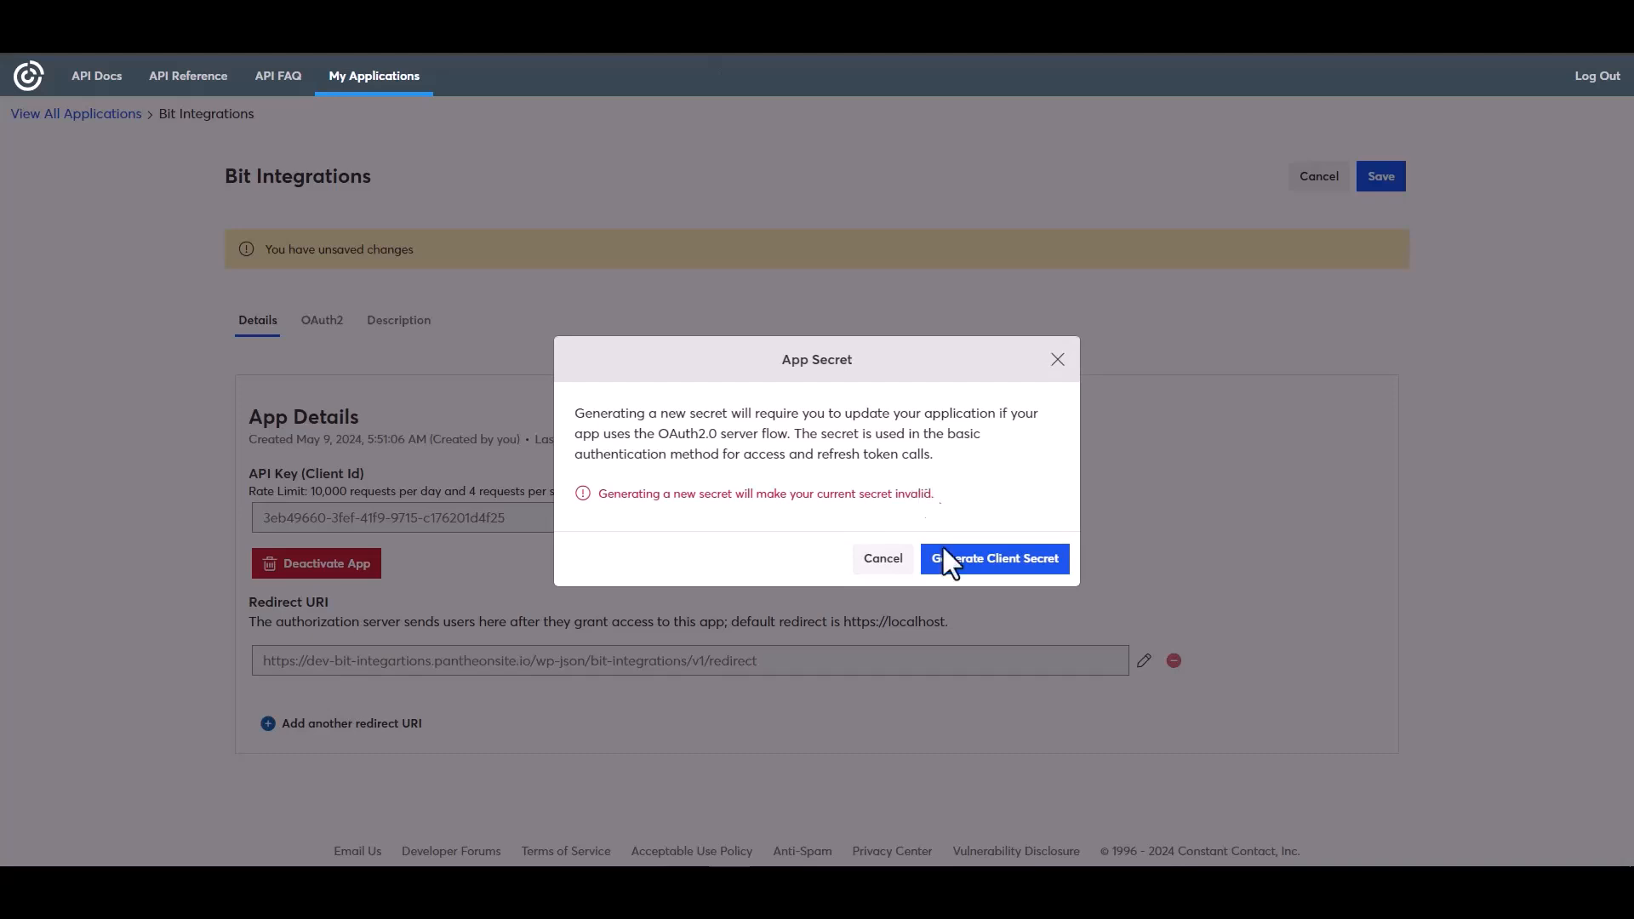
pyautogui.click(968, 569)
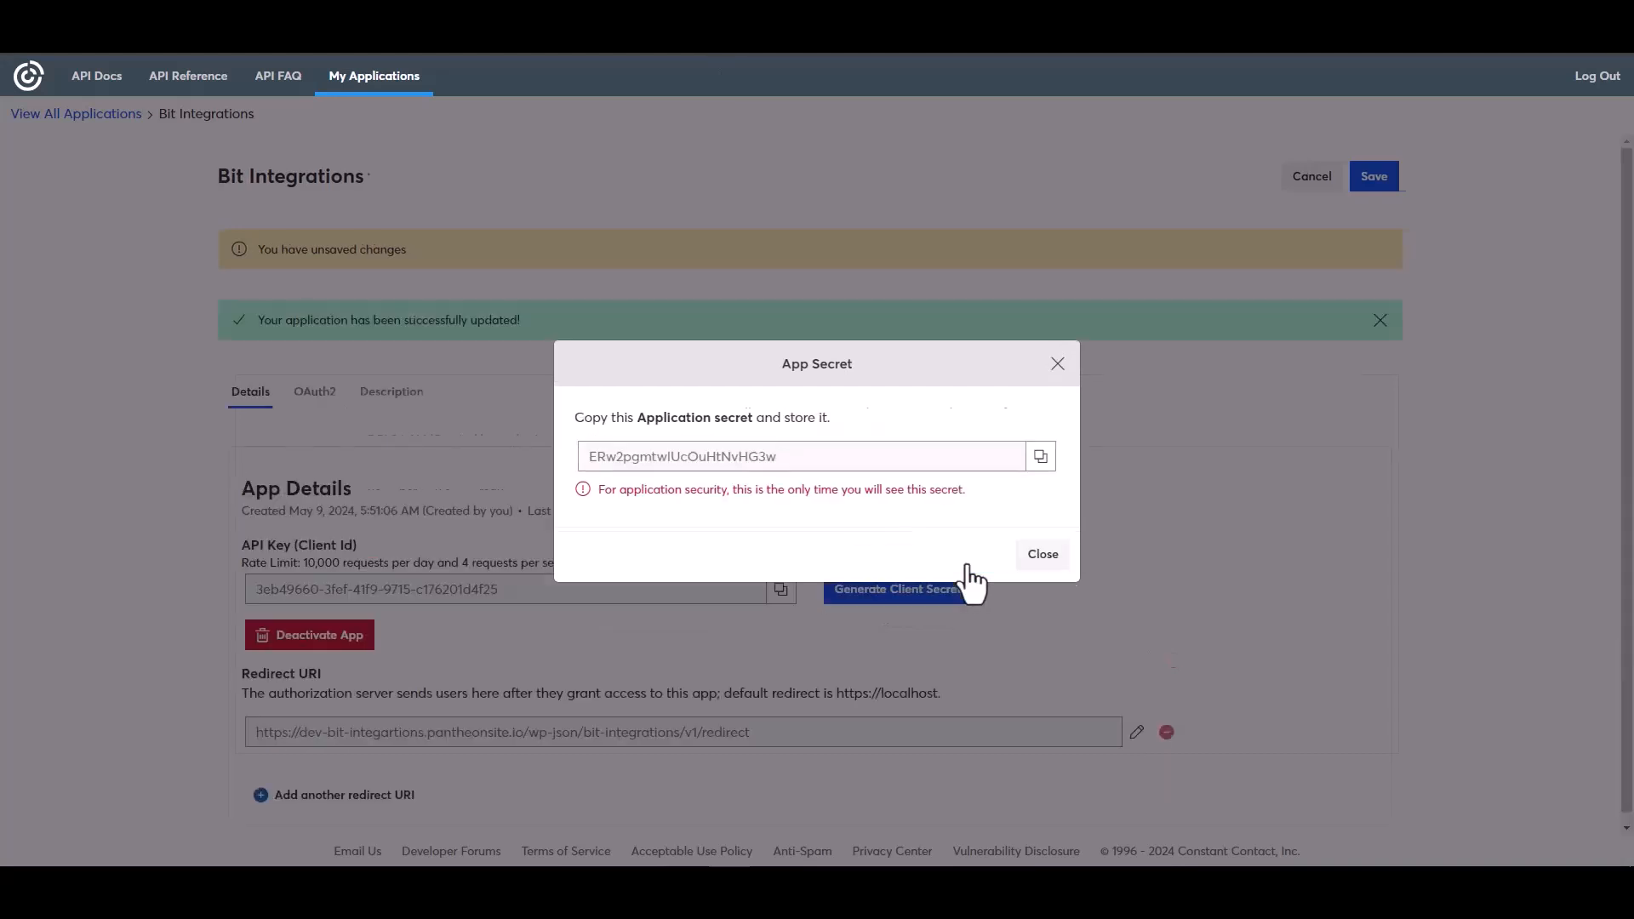
pyautogui.click(1041, 457)
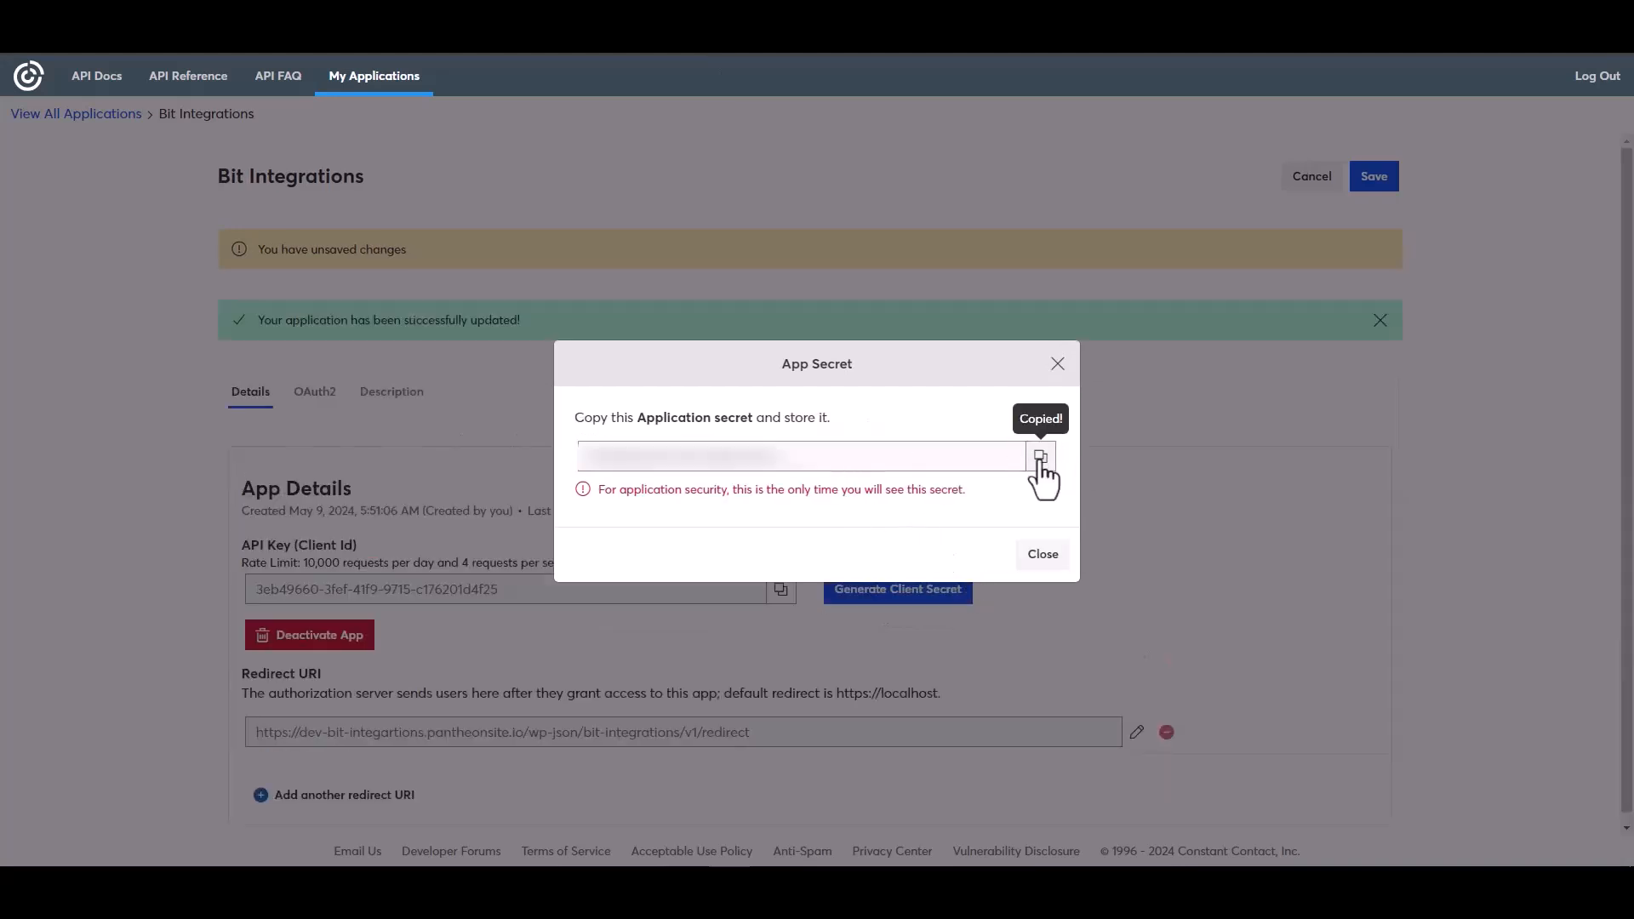
pyautogui.click(1045, 557)
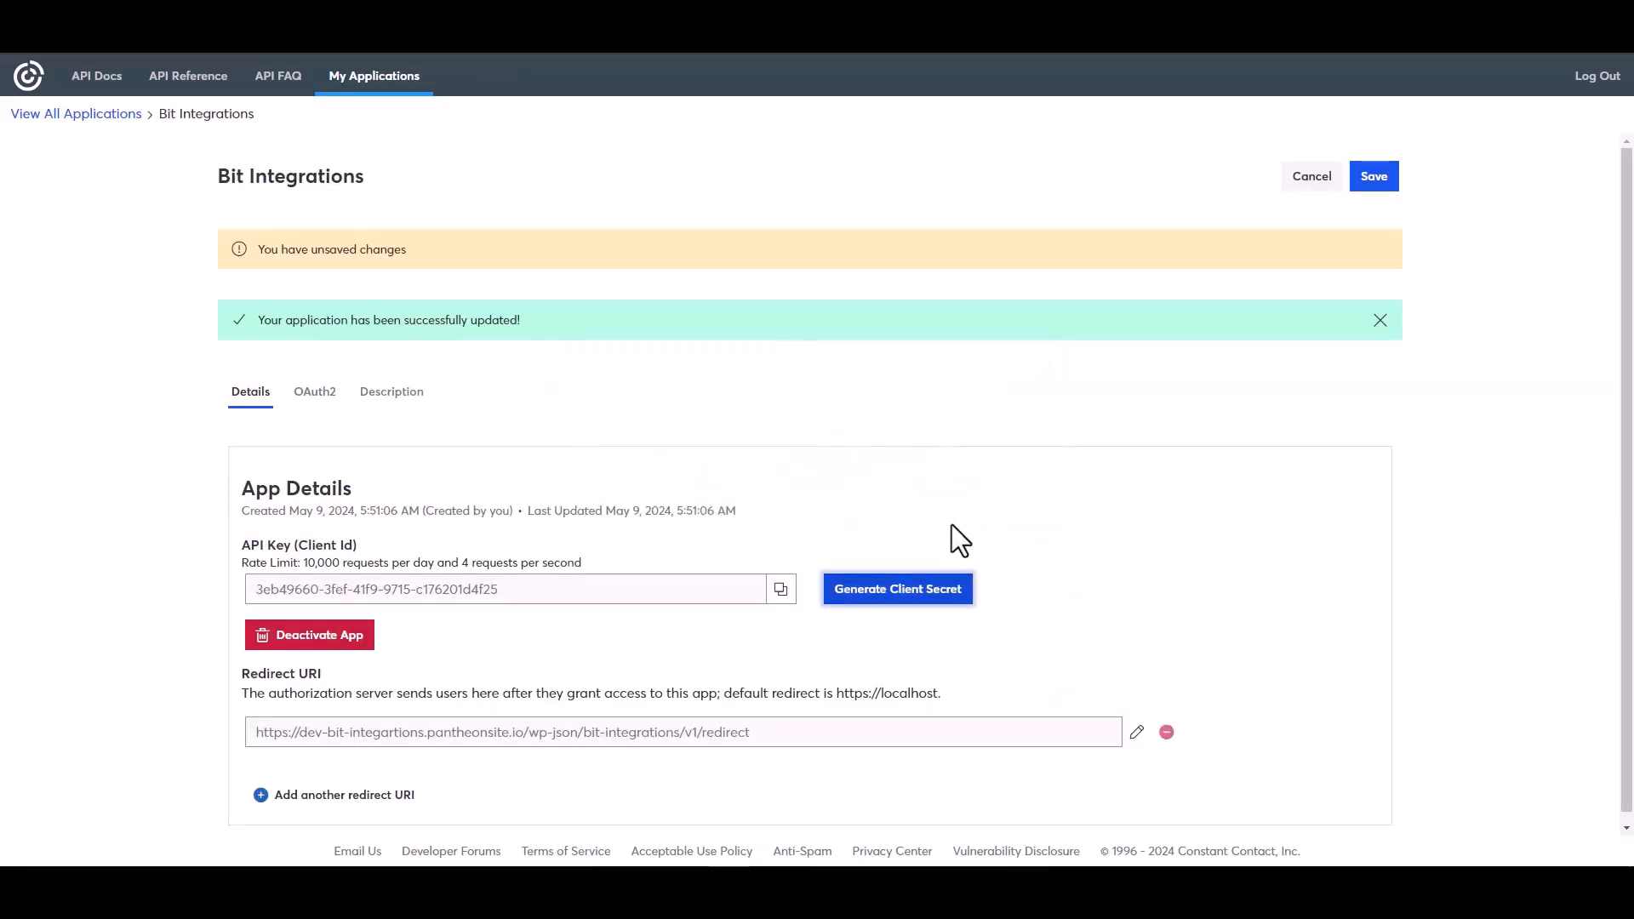
pyautogui.click(1373, 181)
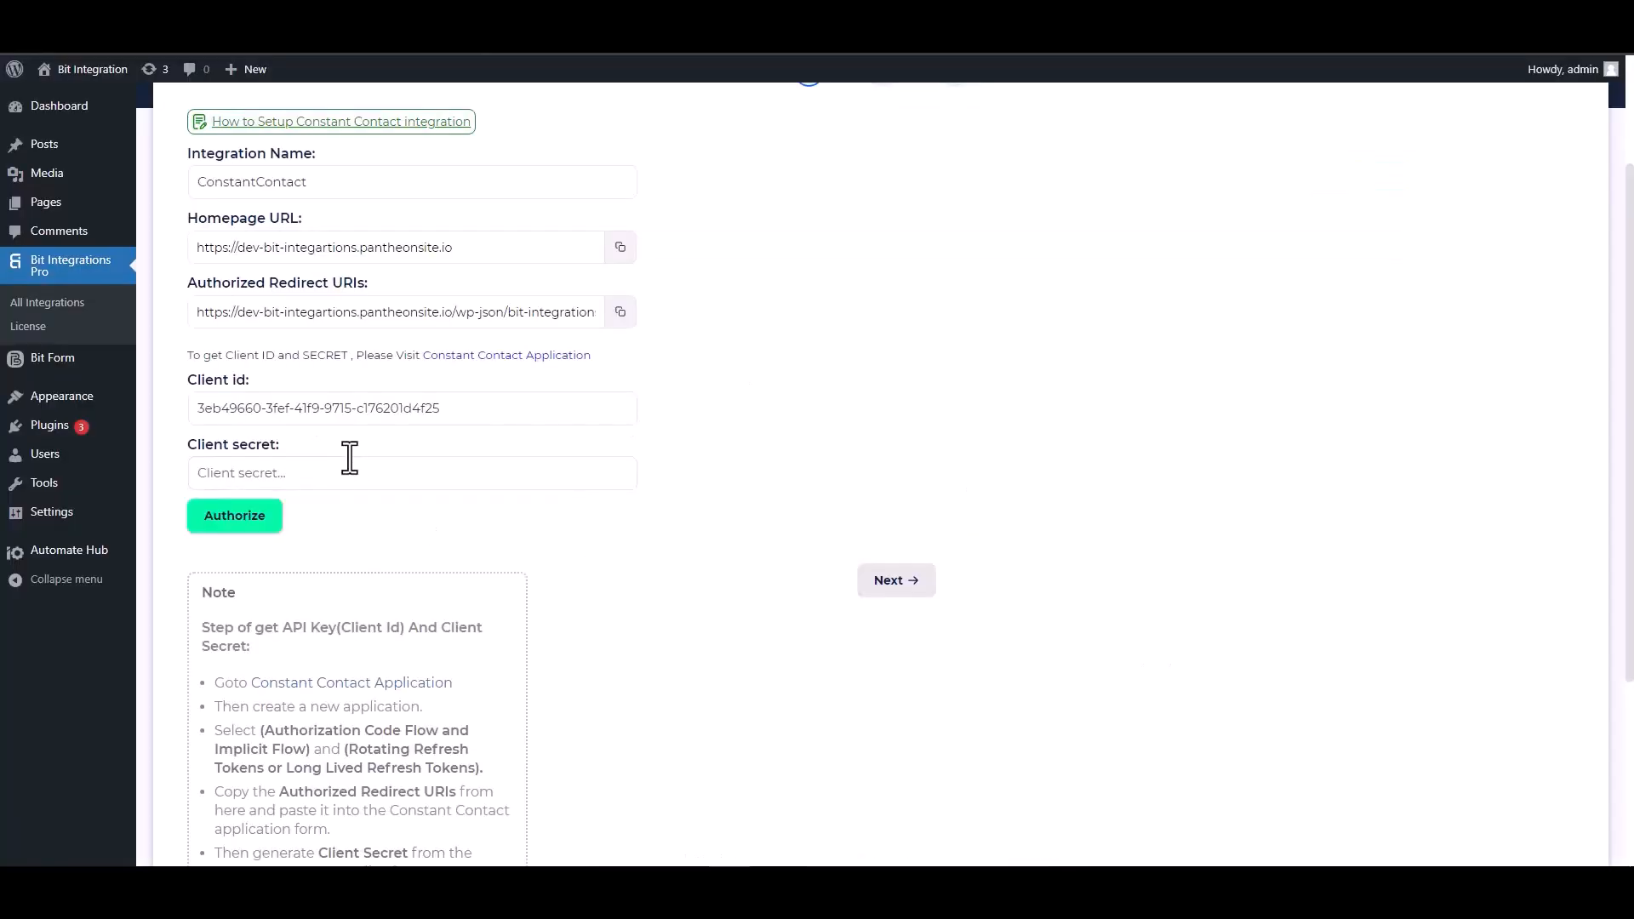
# - Paste the client secret, authorize the Constant Contact connection, and advance to step 2
pyautogui.click(330, 466)
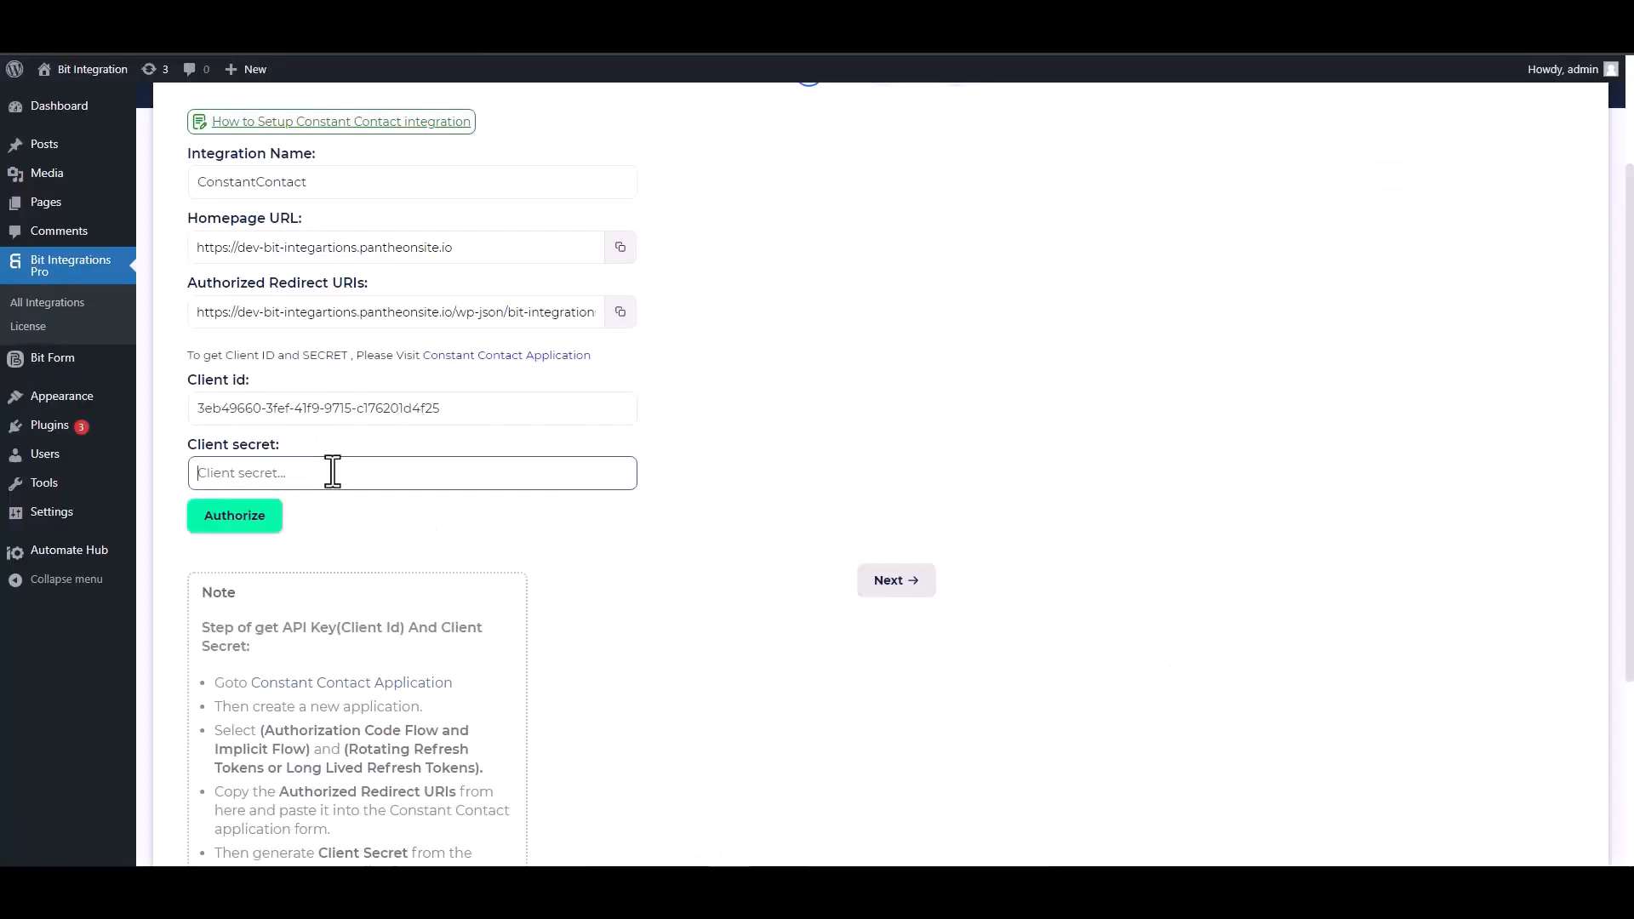
pyautogui.hotkey('ctrl', 'v')
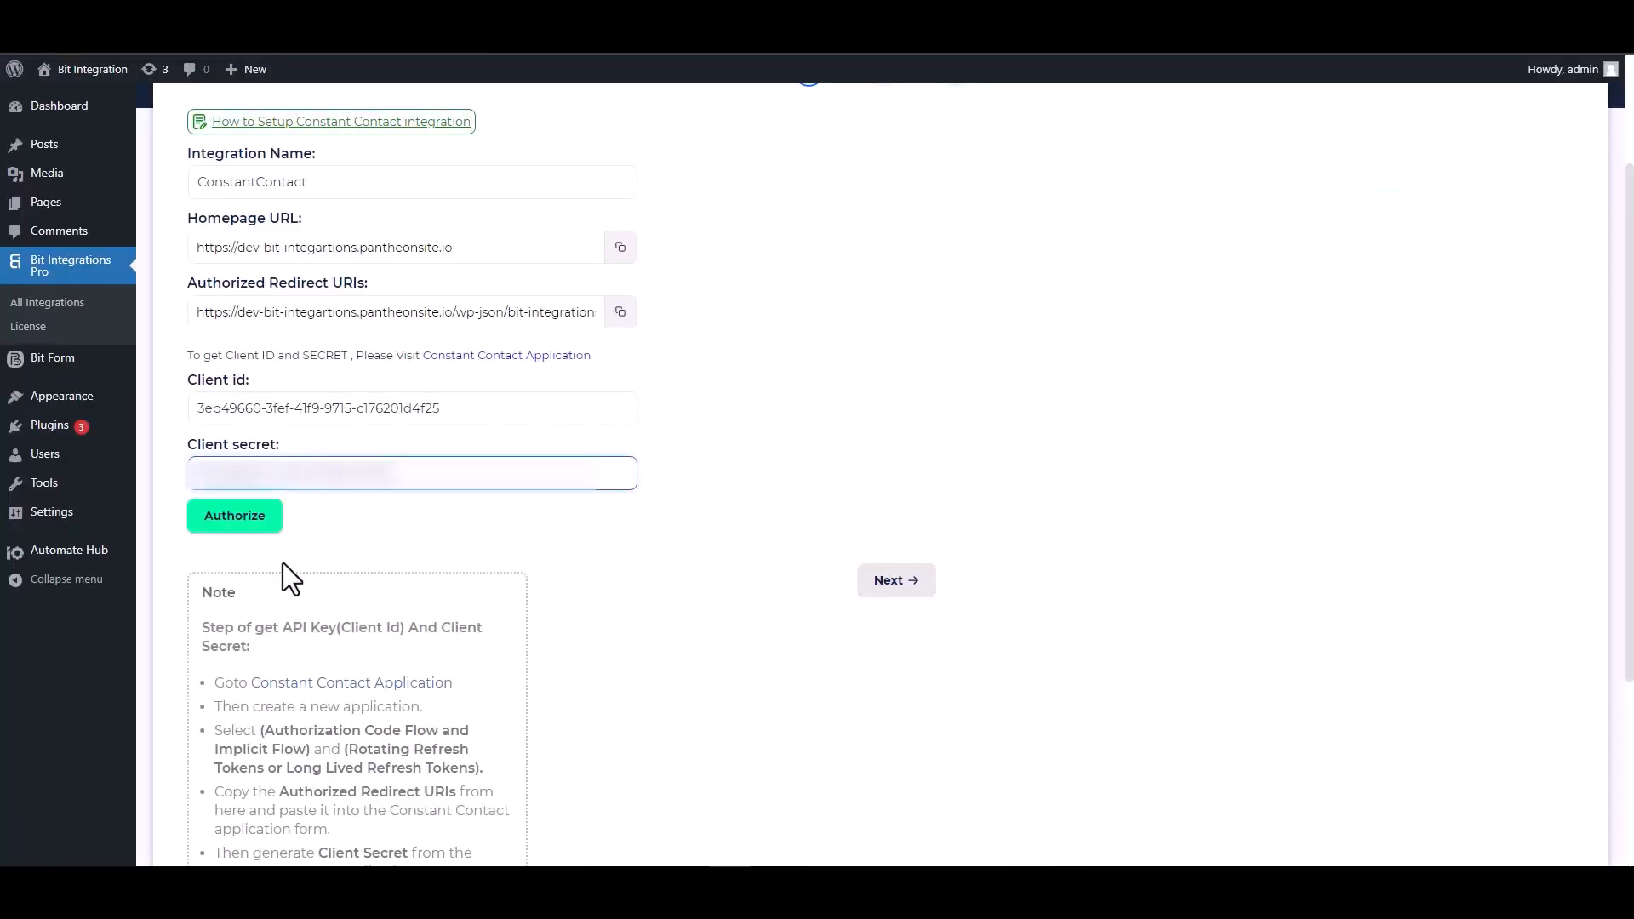
pyautogui.click(236, 534)
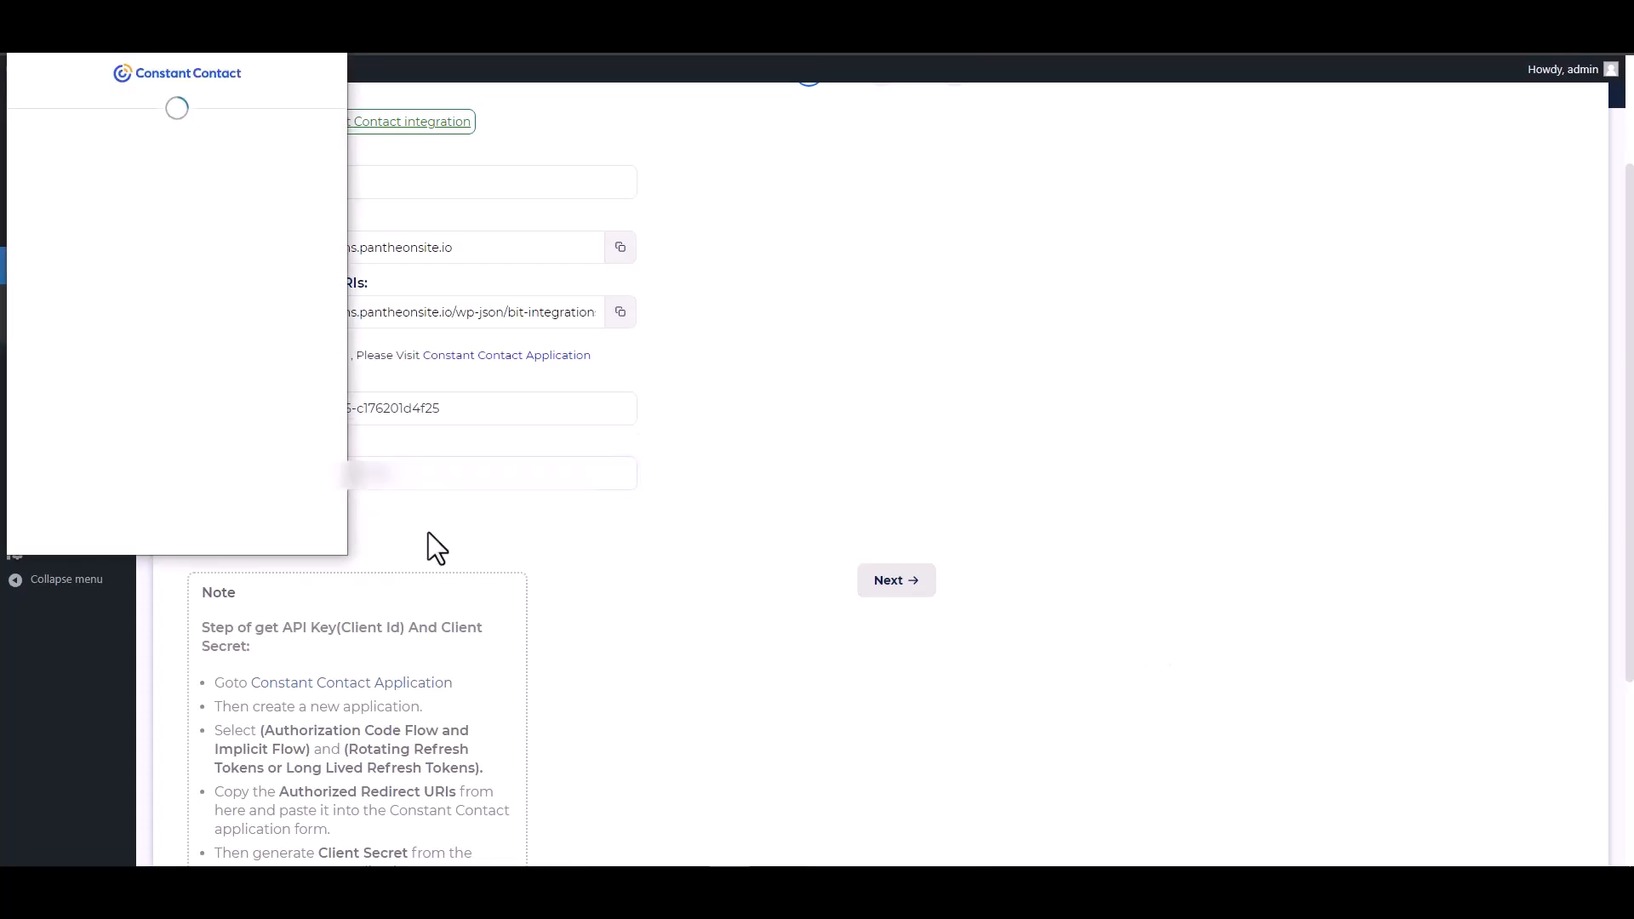
pyautogui.click(244, 392)
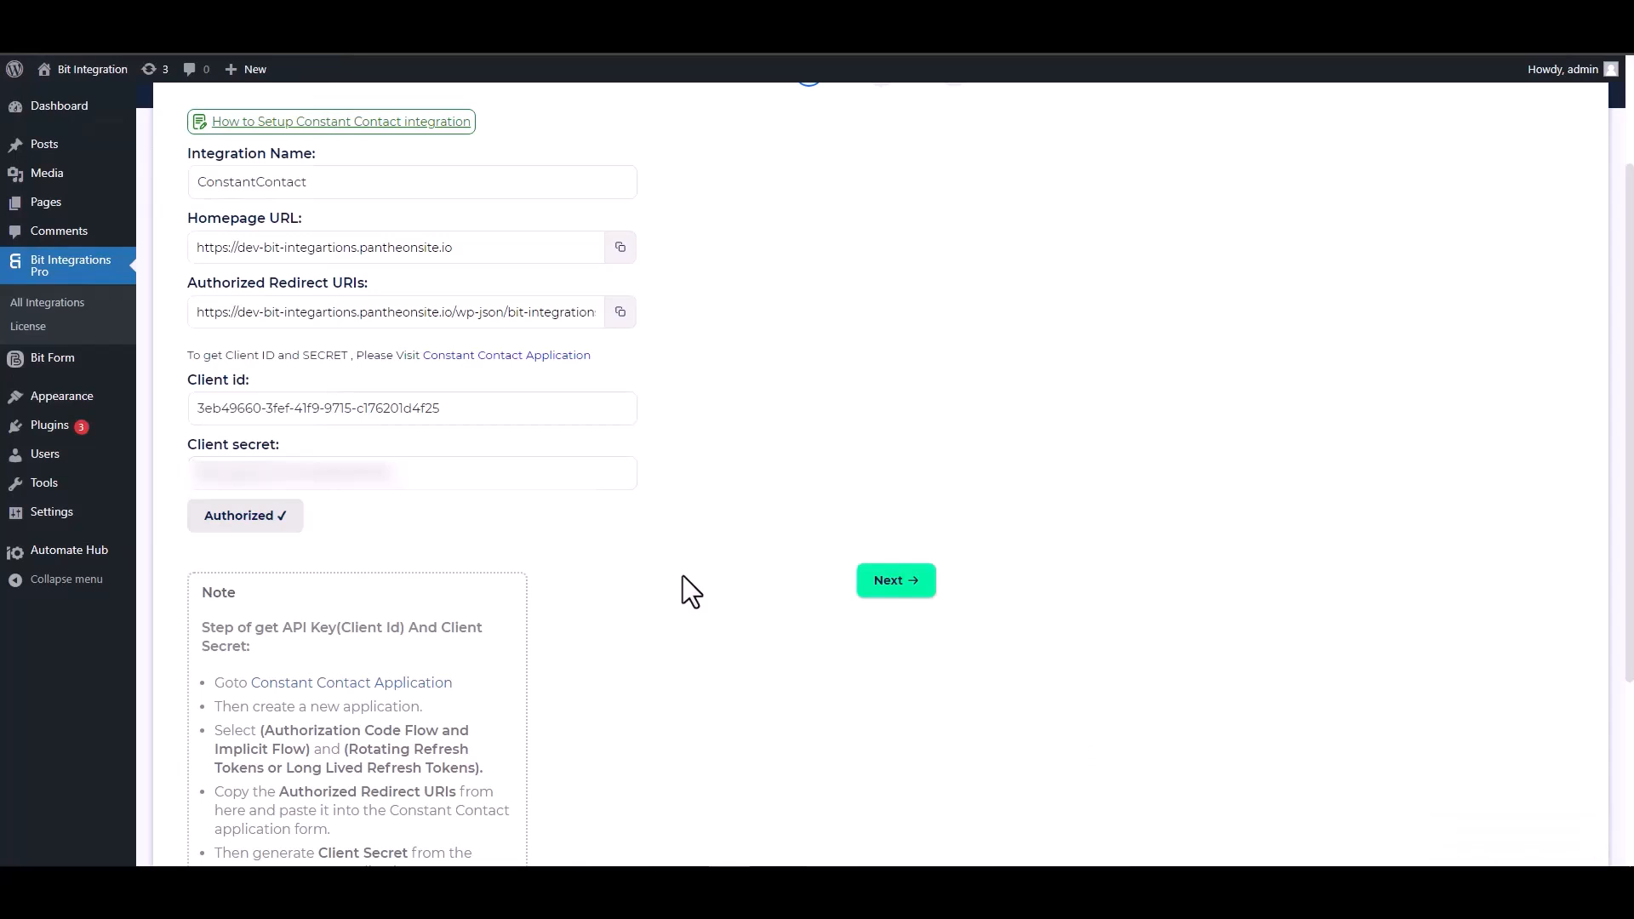
pyautogui.click(890, 587)
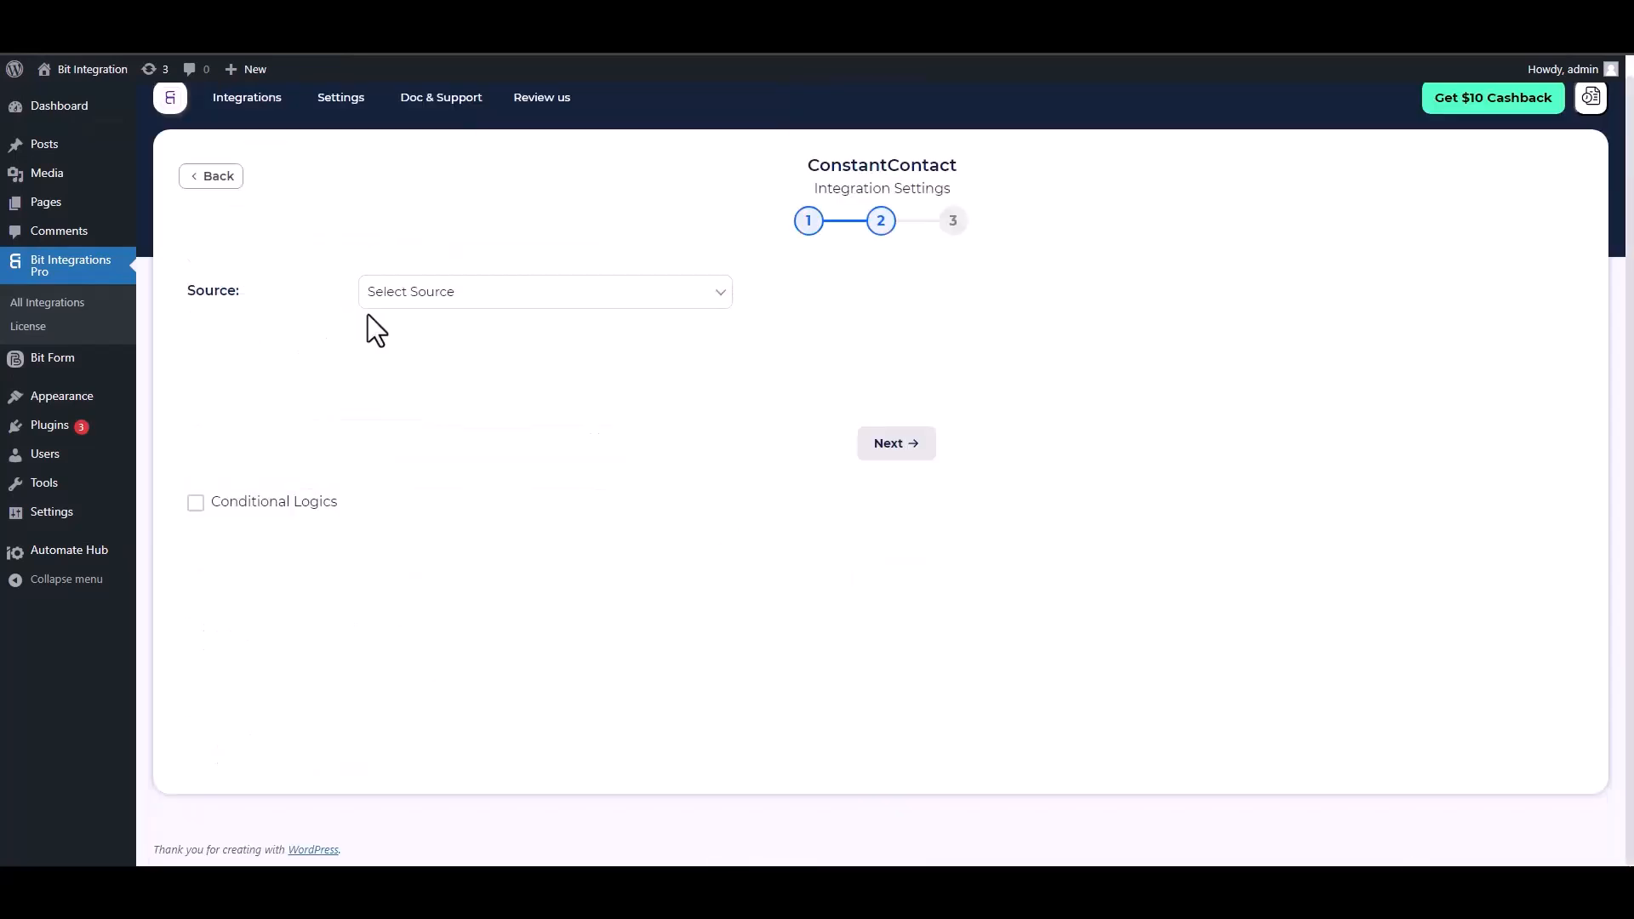
# - Choose Contact as the source and map the form's Email field to Email
pyautogui.click(472, 298)
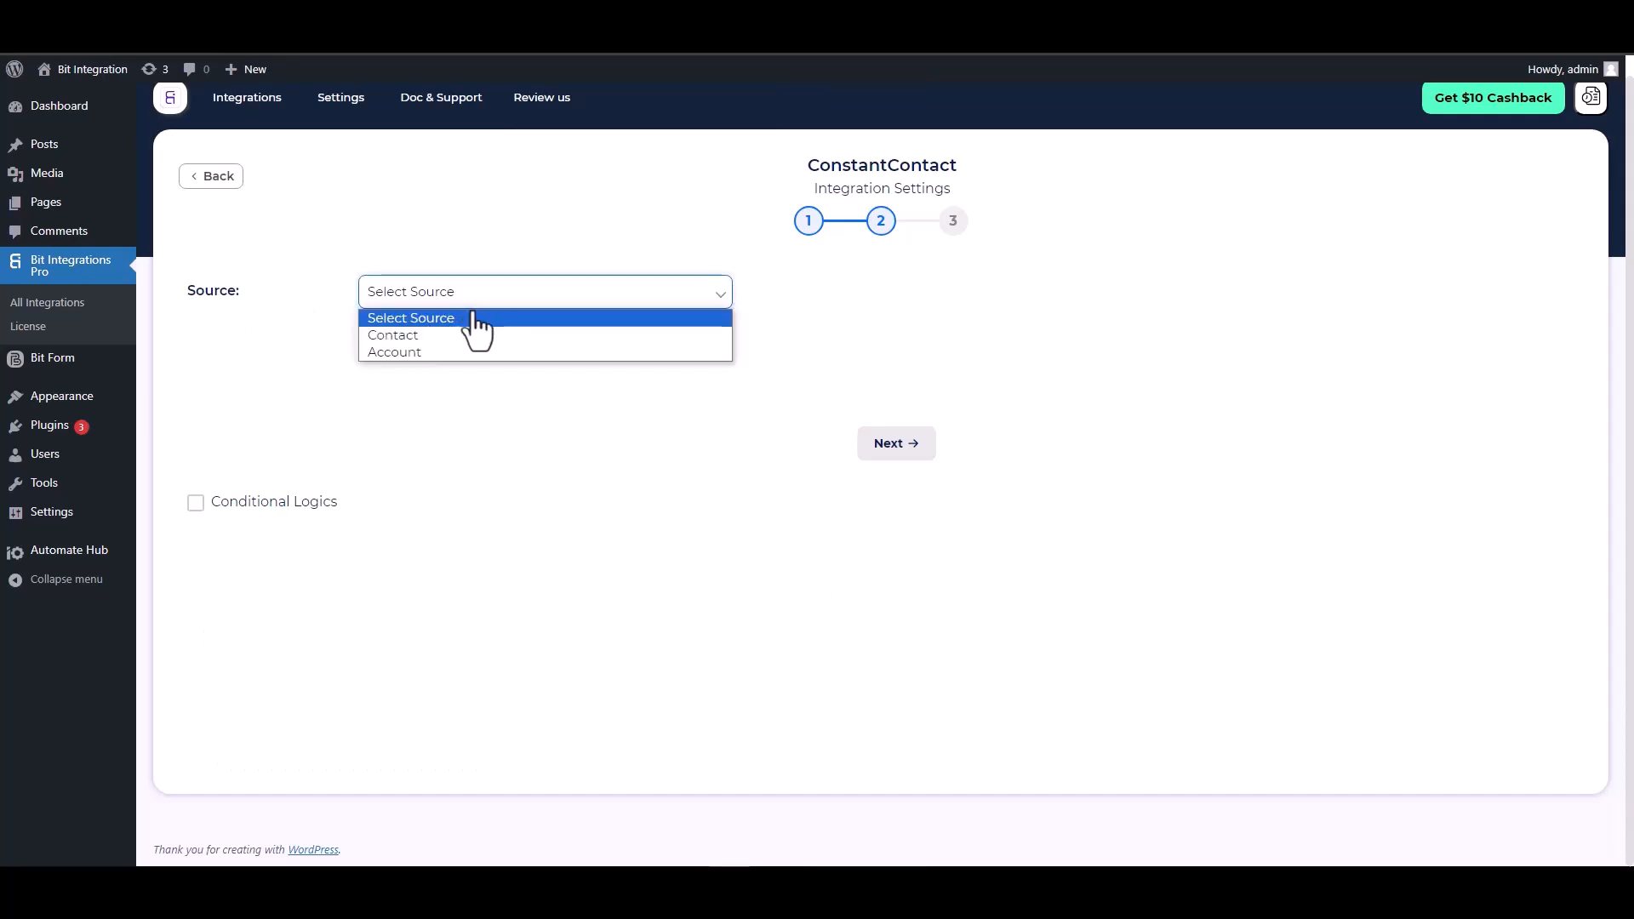
pyautogui.click(412, 335)
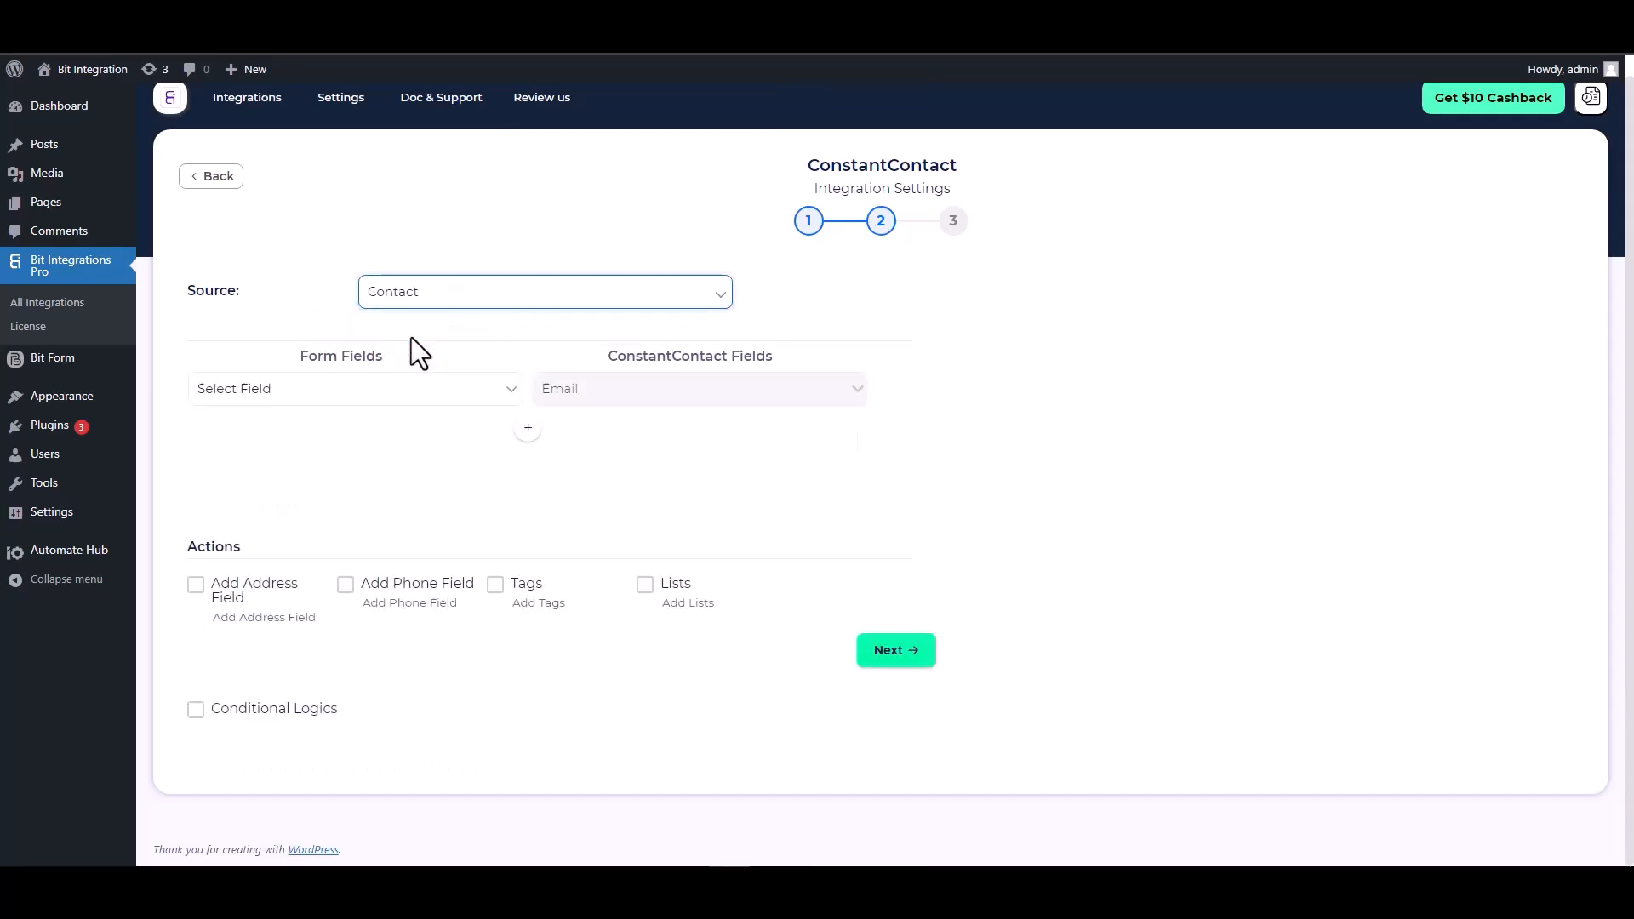
pyautogui.click(473, 416)
pyautogui.click(298, 471)
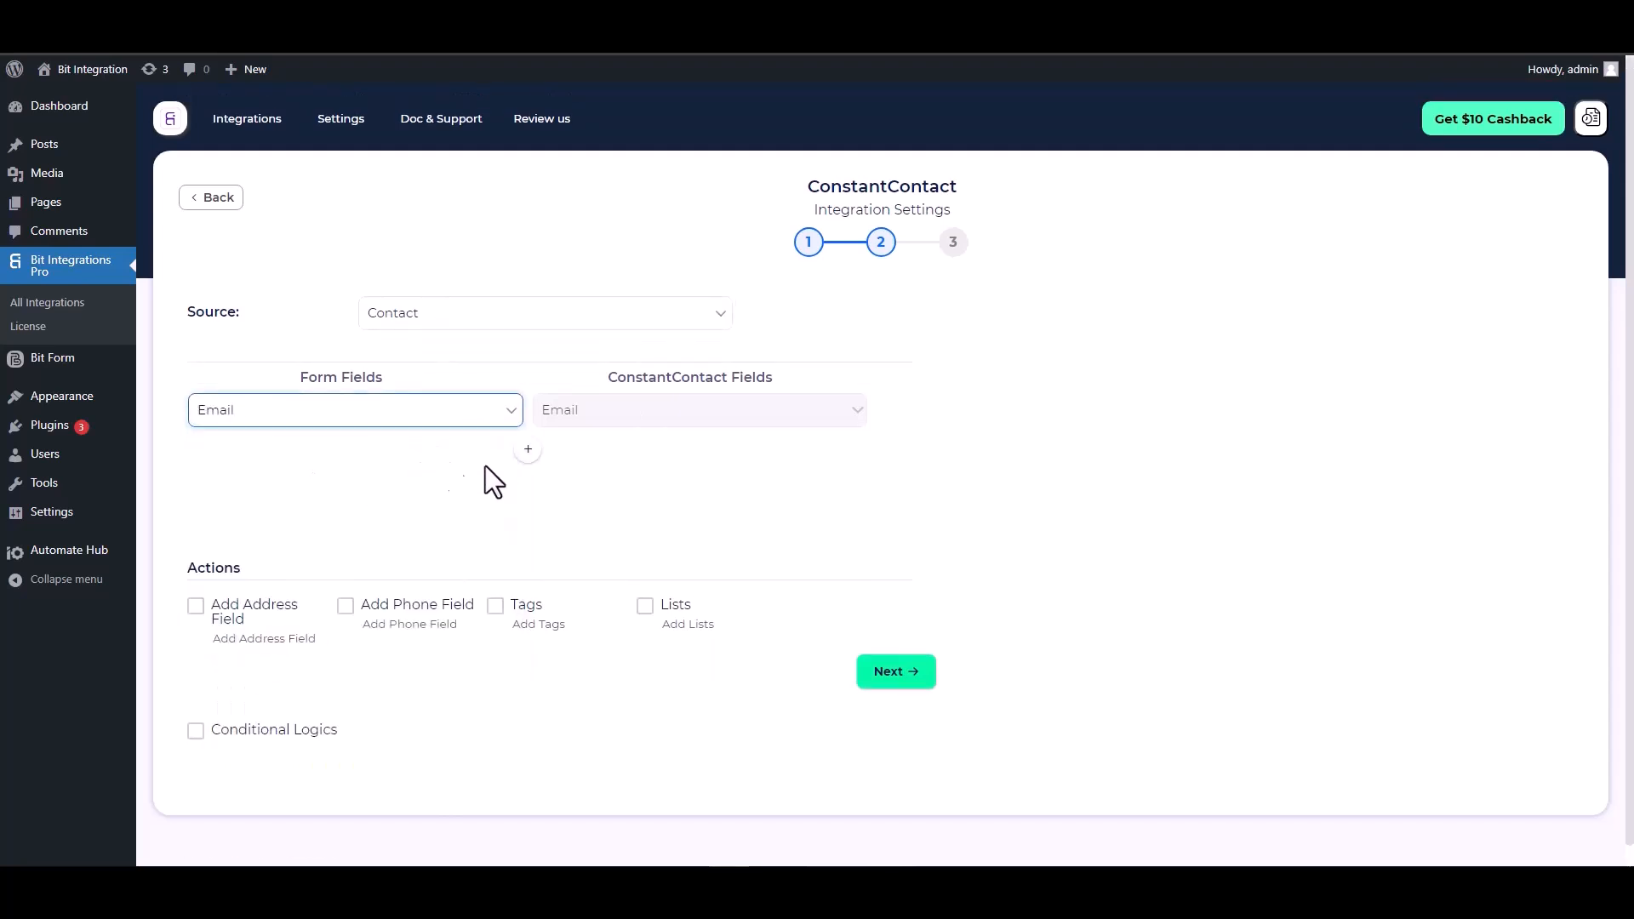
# - Add mapping rows for the form's First Name and Last Name fields
pyautogui.click(527, 448)
pyautogui.click(575, 454)
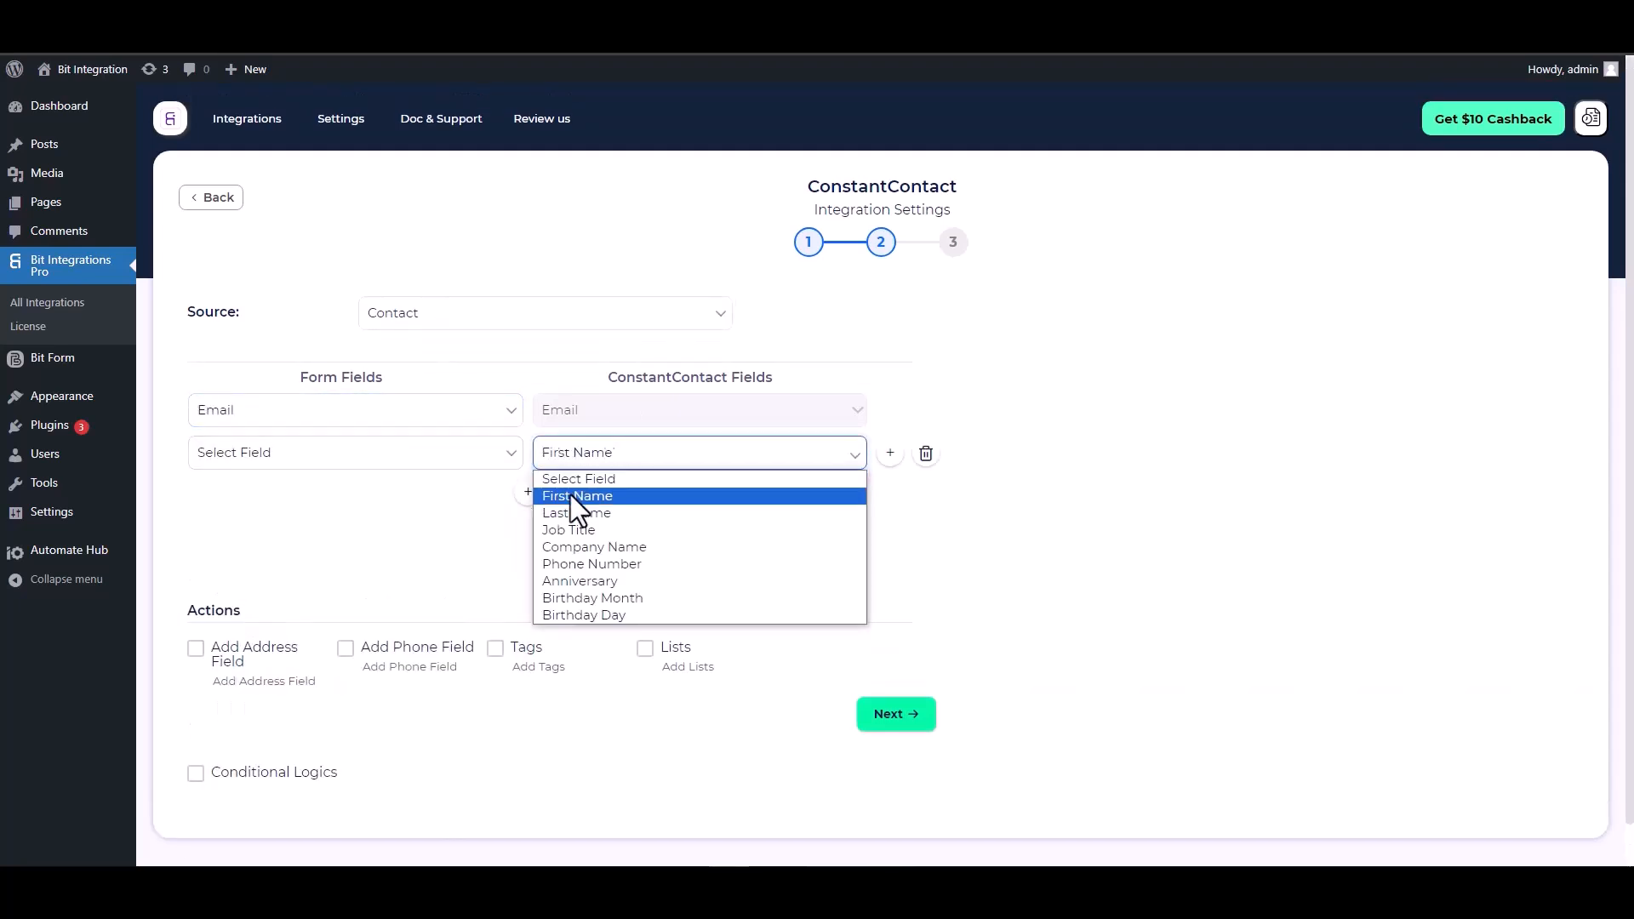
pyautogui.click(570, 495)
pyautogui.click(418, 455)
pyautogui.click(254, 548)
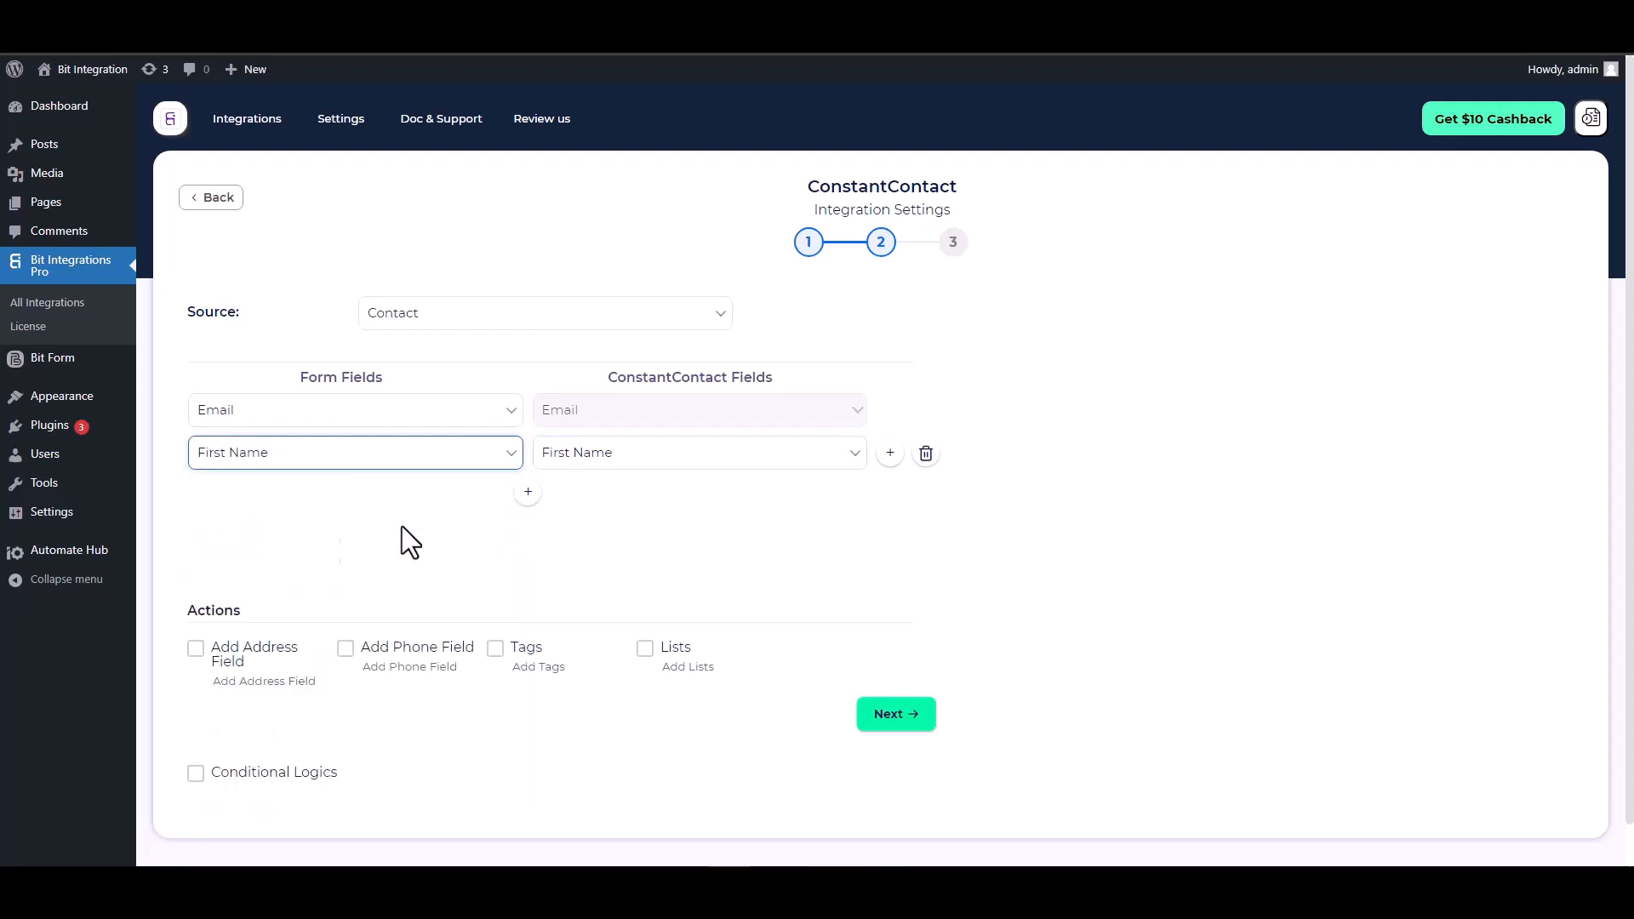
pyautogui.click(530, 492)
pyautogui.click(570, 496)
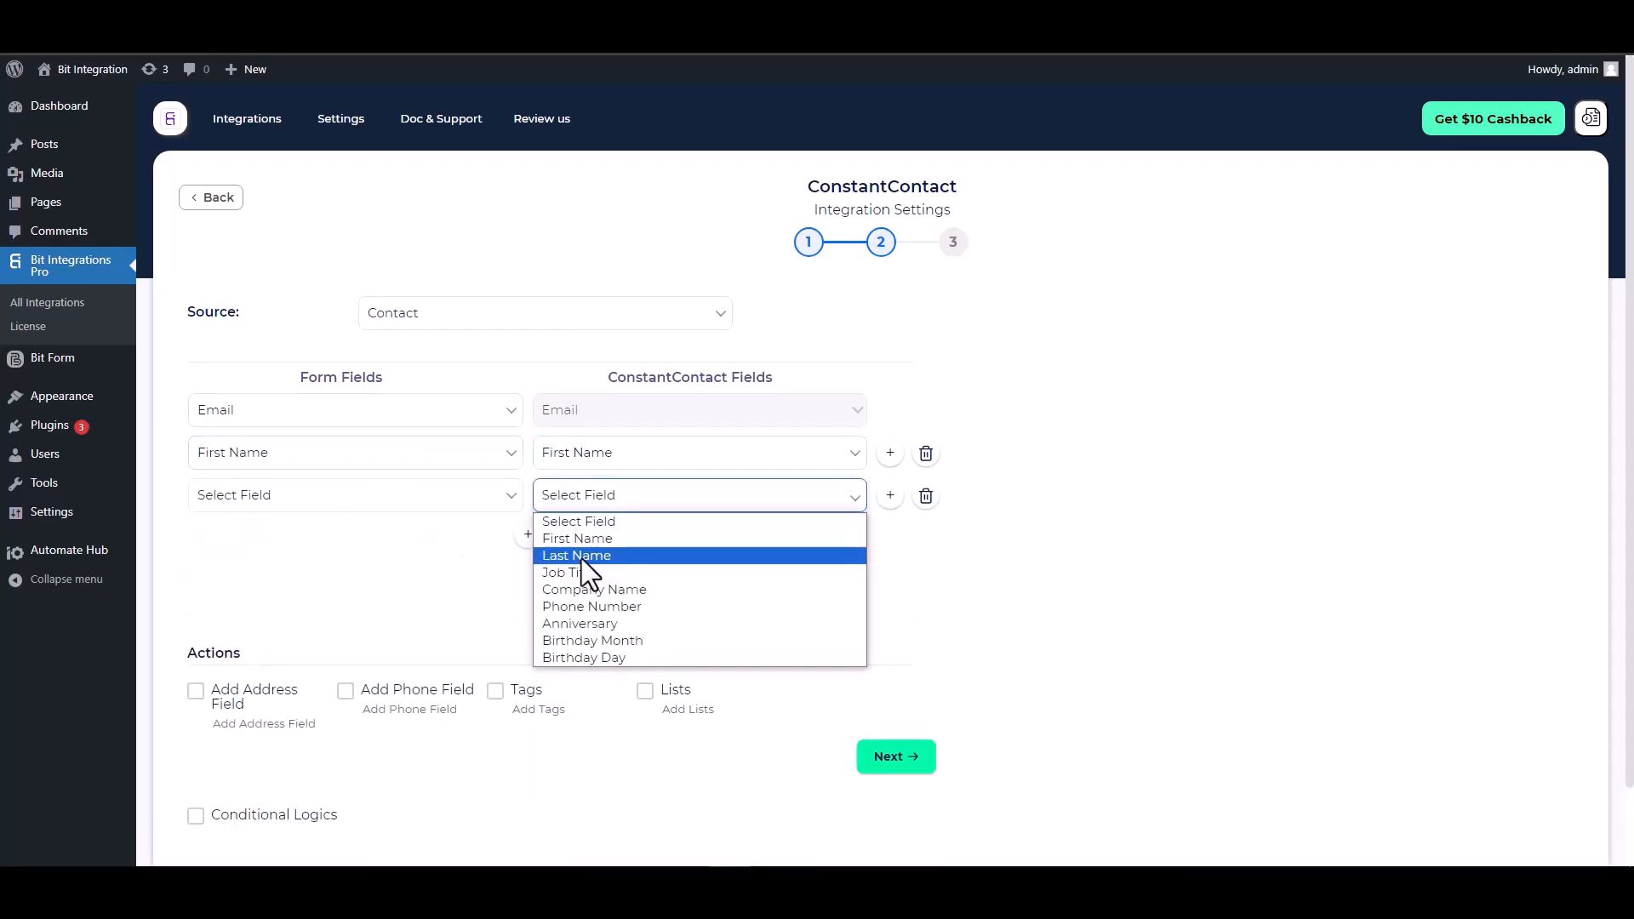
pyautogui.click(576, 563)
pyautogui.click(411, 502)
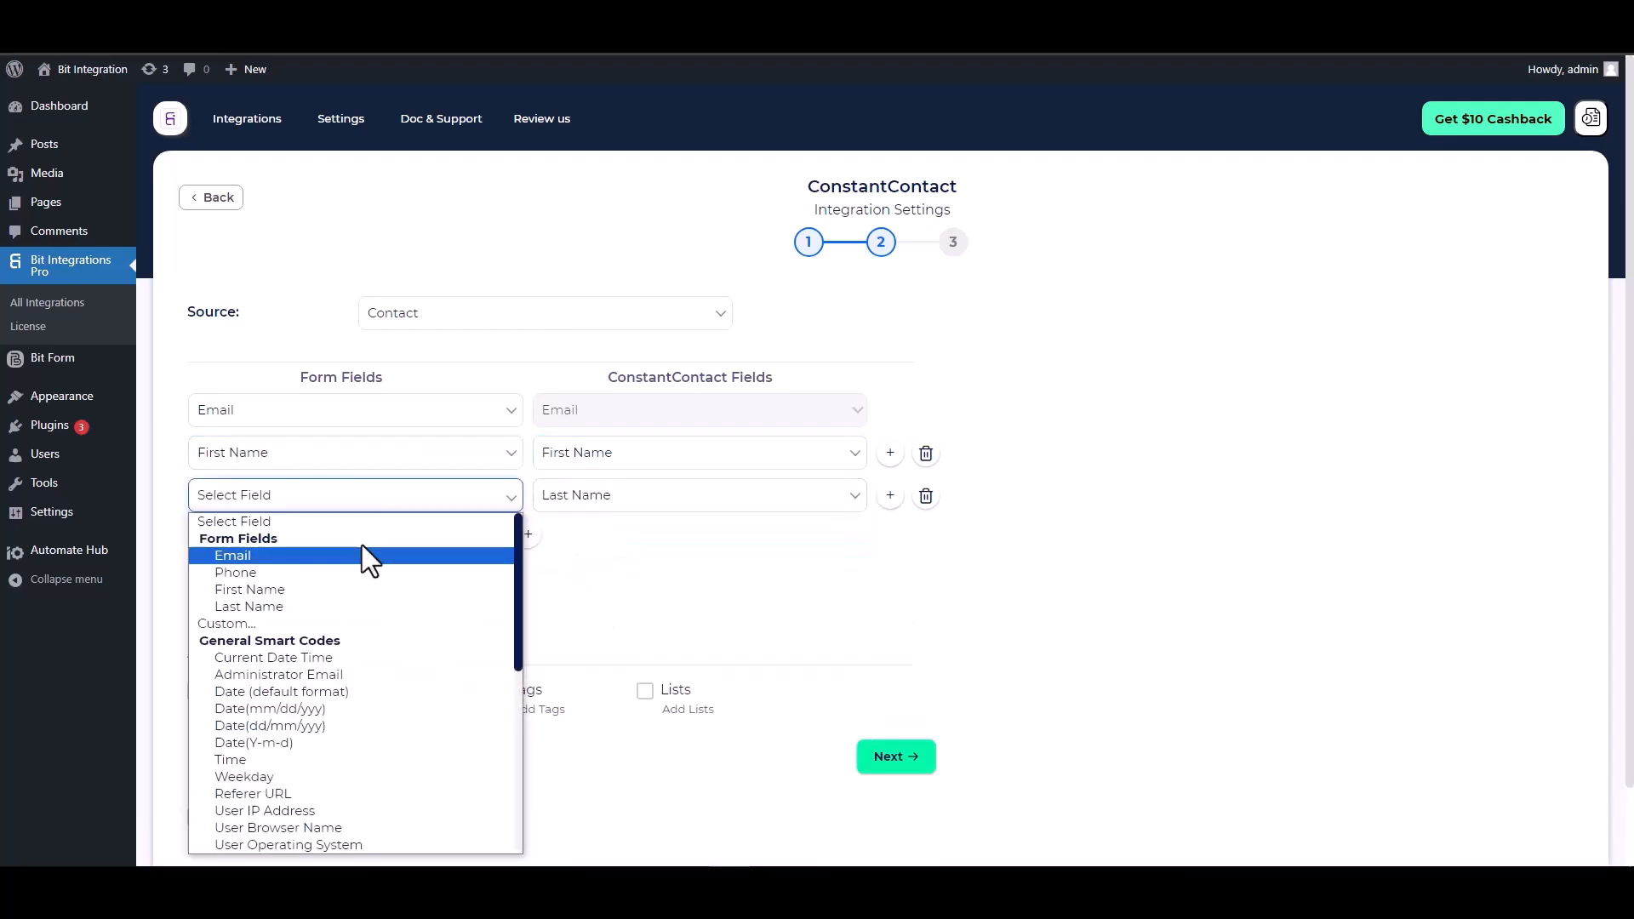
pyautogui.click(255, 606)
# - Add a row mapping the form's Phone field to Phone Number
pyautogui.click(528, 534)
pyautogui.click(579, 538)
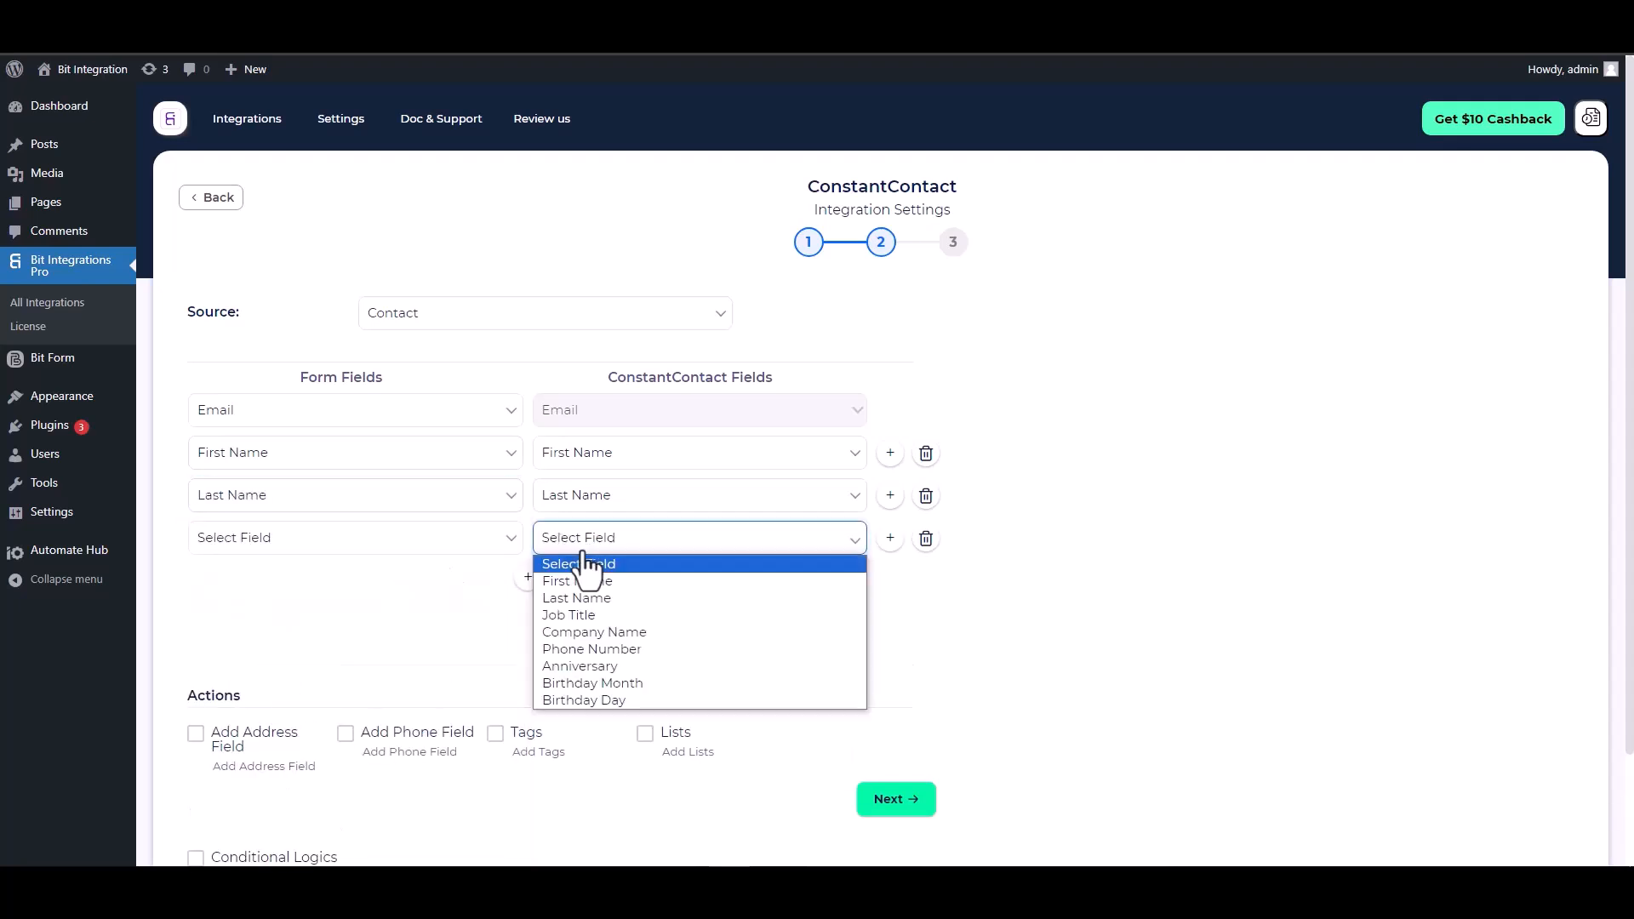
pyautogui.click(582, 647)
pyautogui.click(324, 545)
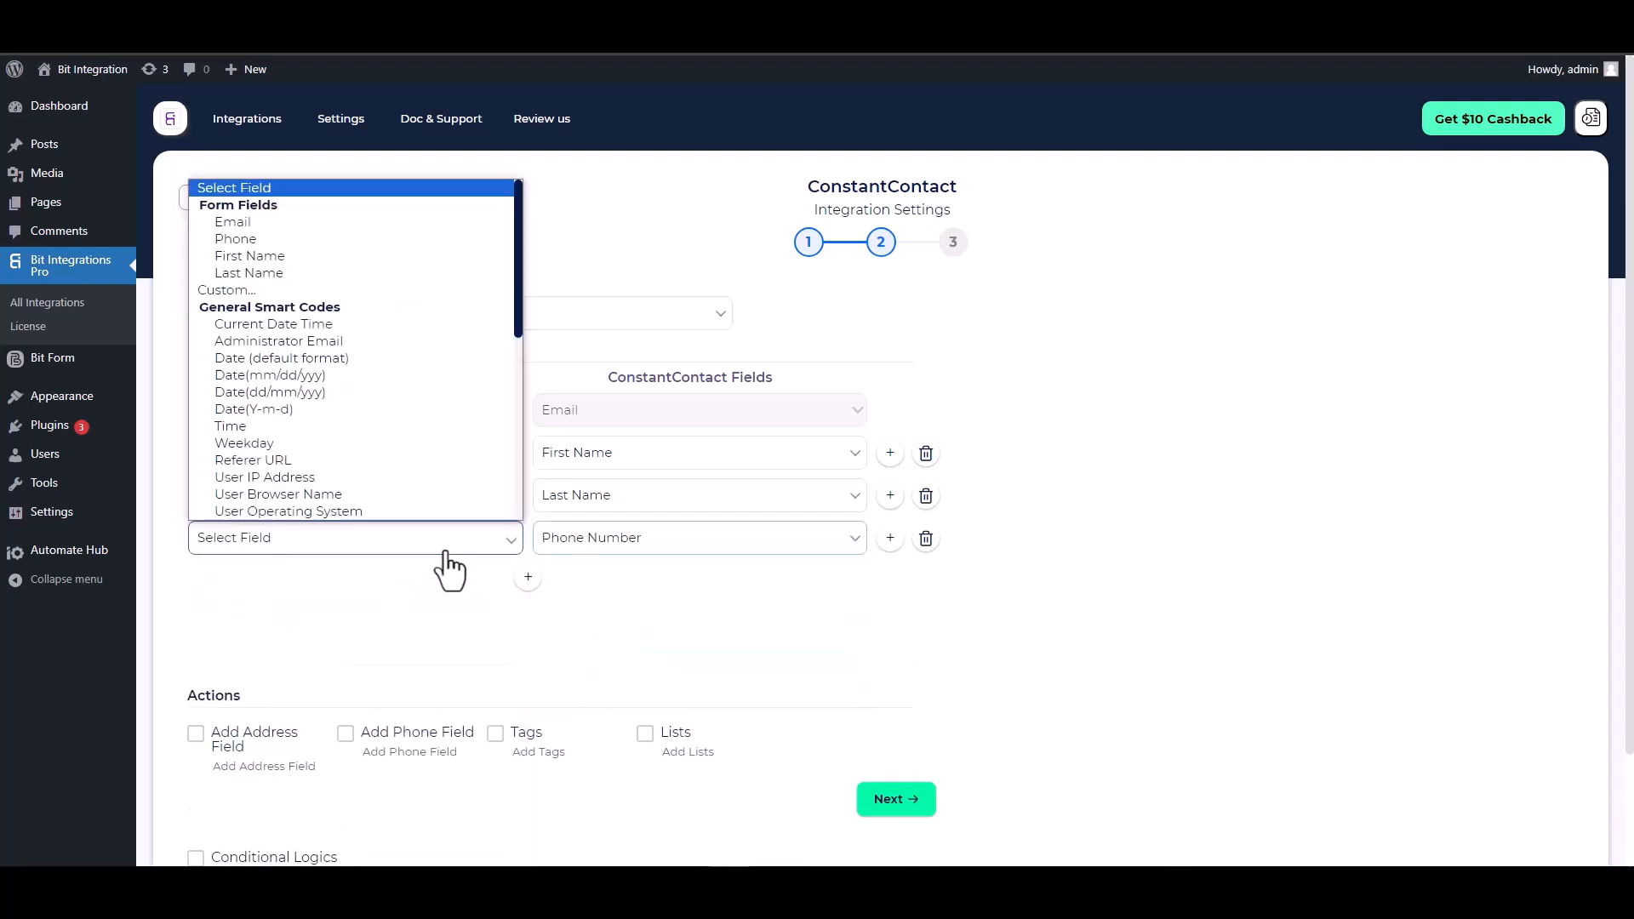
pyautogui.click(252, 238)
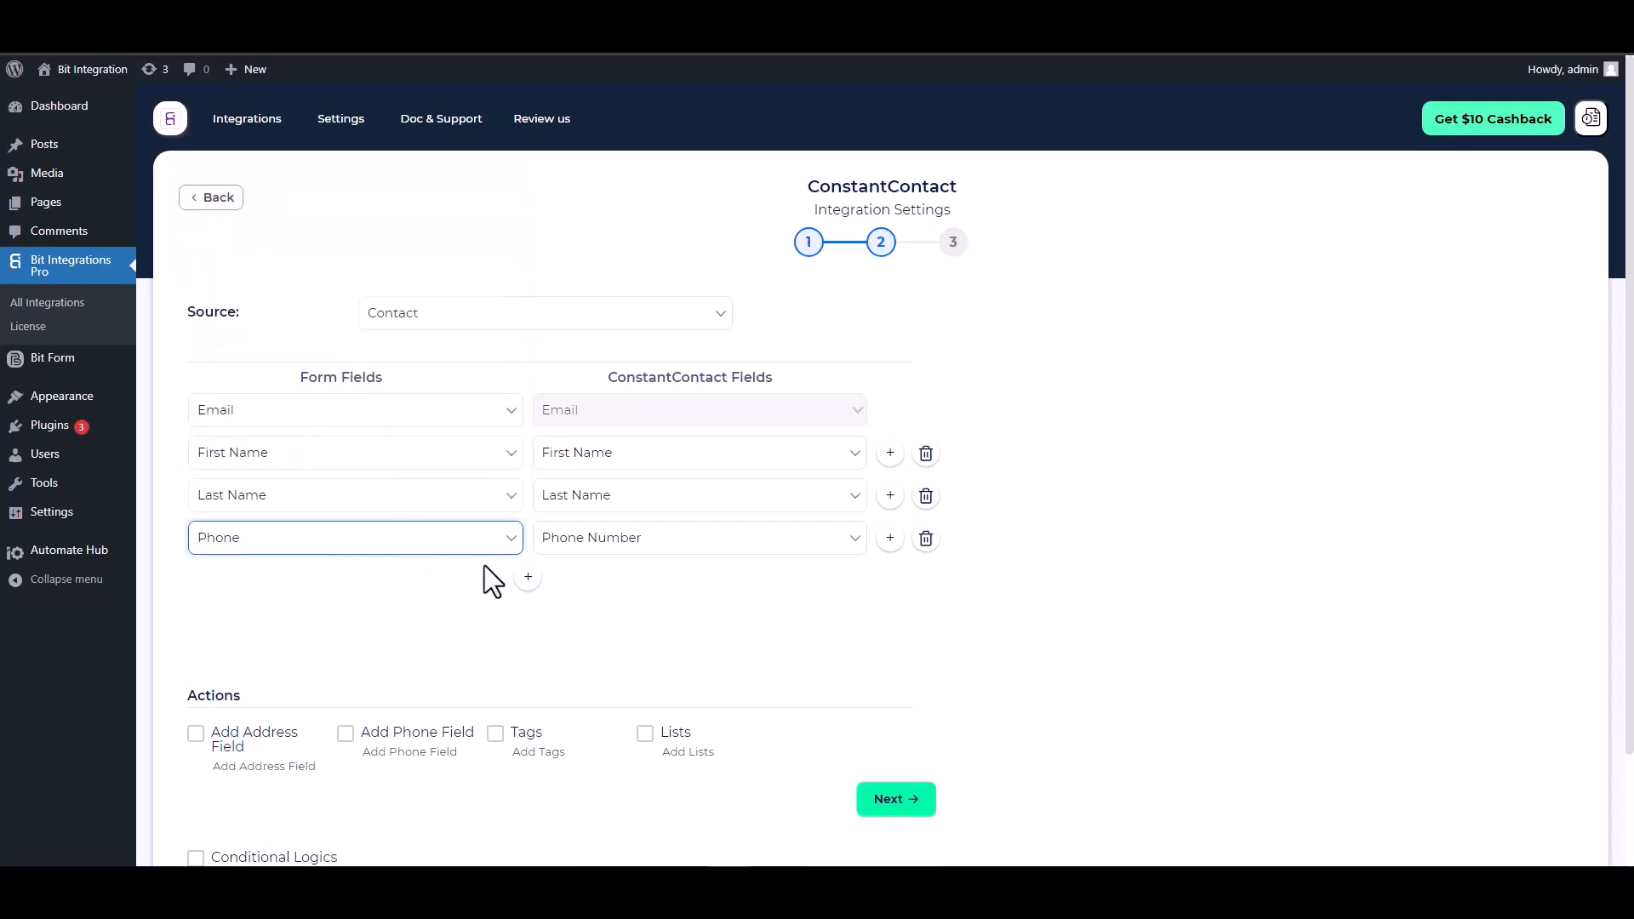
pyautogui.scroll(-2, 482, 575)
# - Leave Conditional Logics off, then Finish & Save the ConstantContact integration
pyautogui.click(249, 565)
pyautogui.moveTo(249, 565); pyautogui.dragTo(196, 565)
pyautogui.click(335, 564)
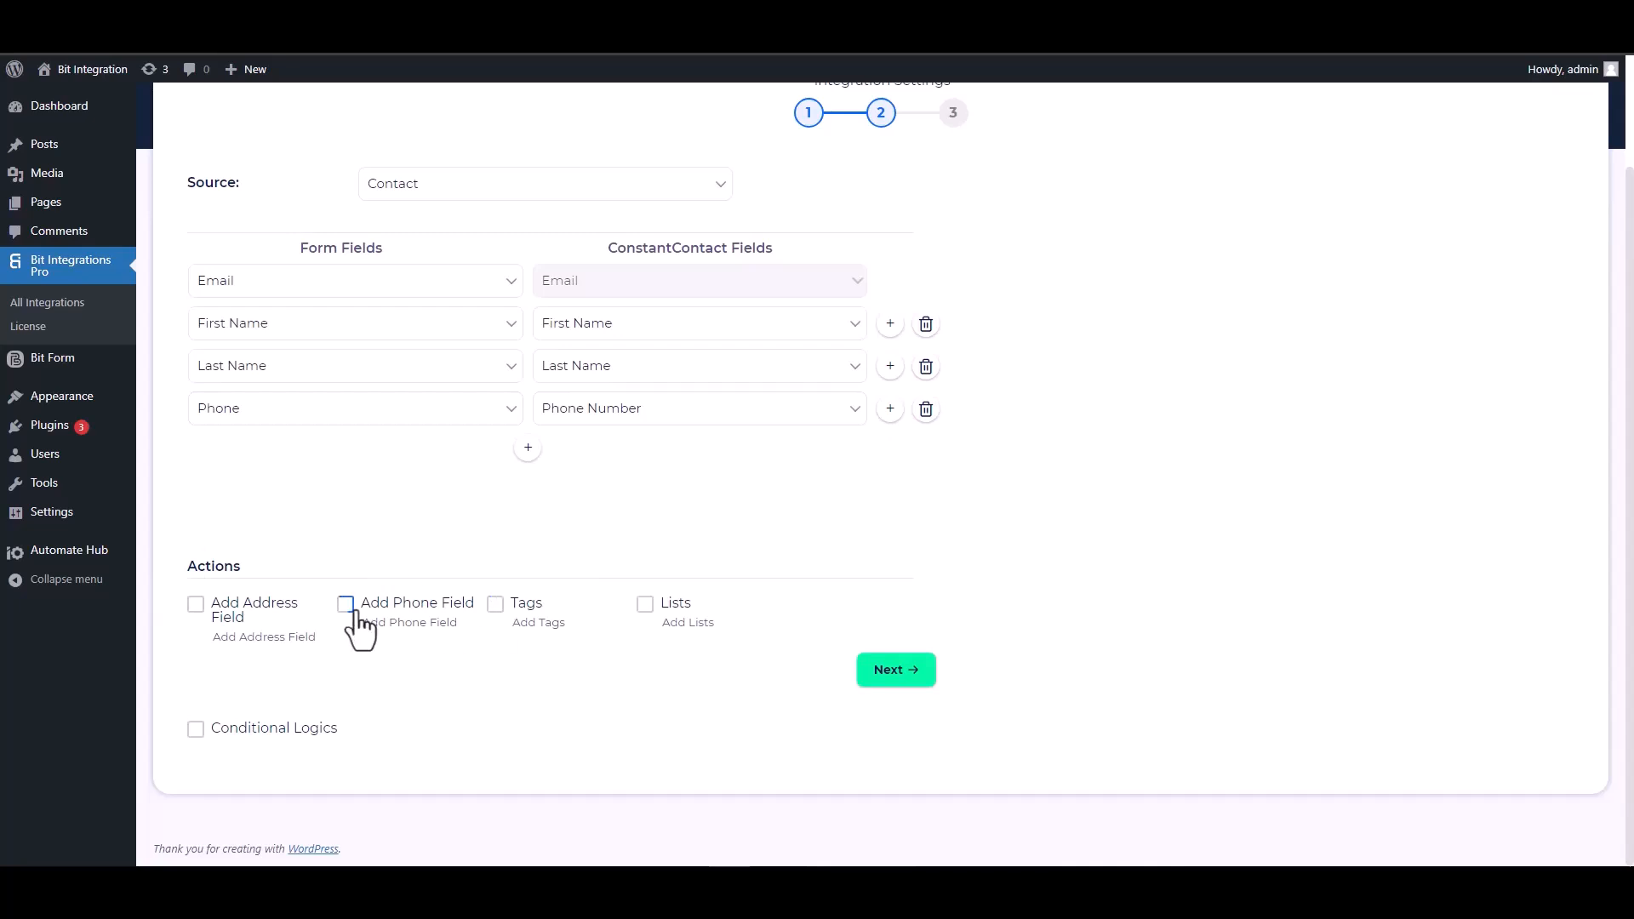
pyautogui.click(226, 728)
pyautogui.scroll(-2, 463, 638)
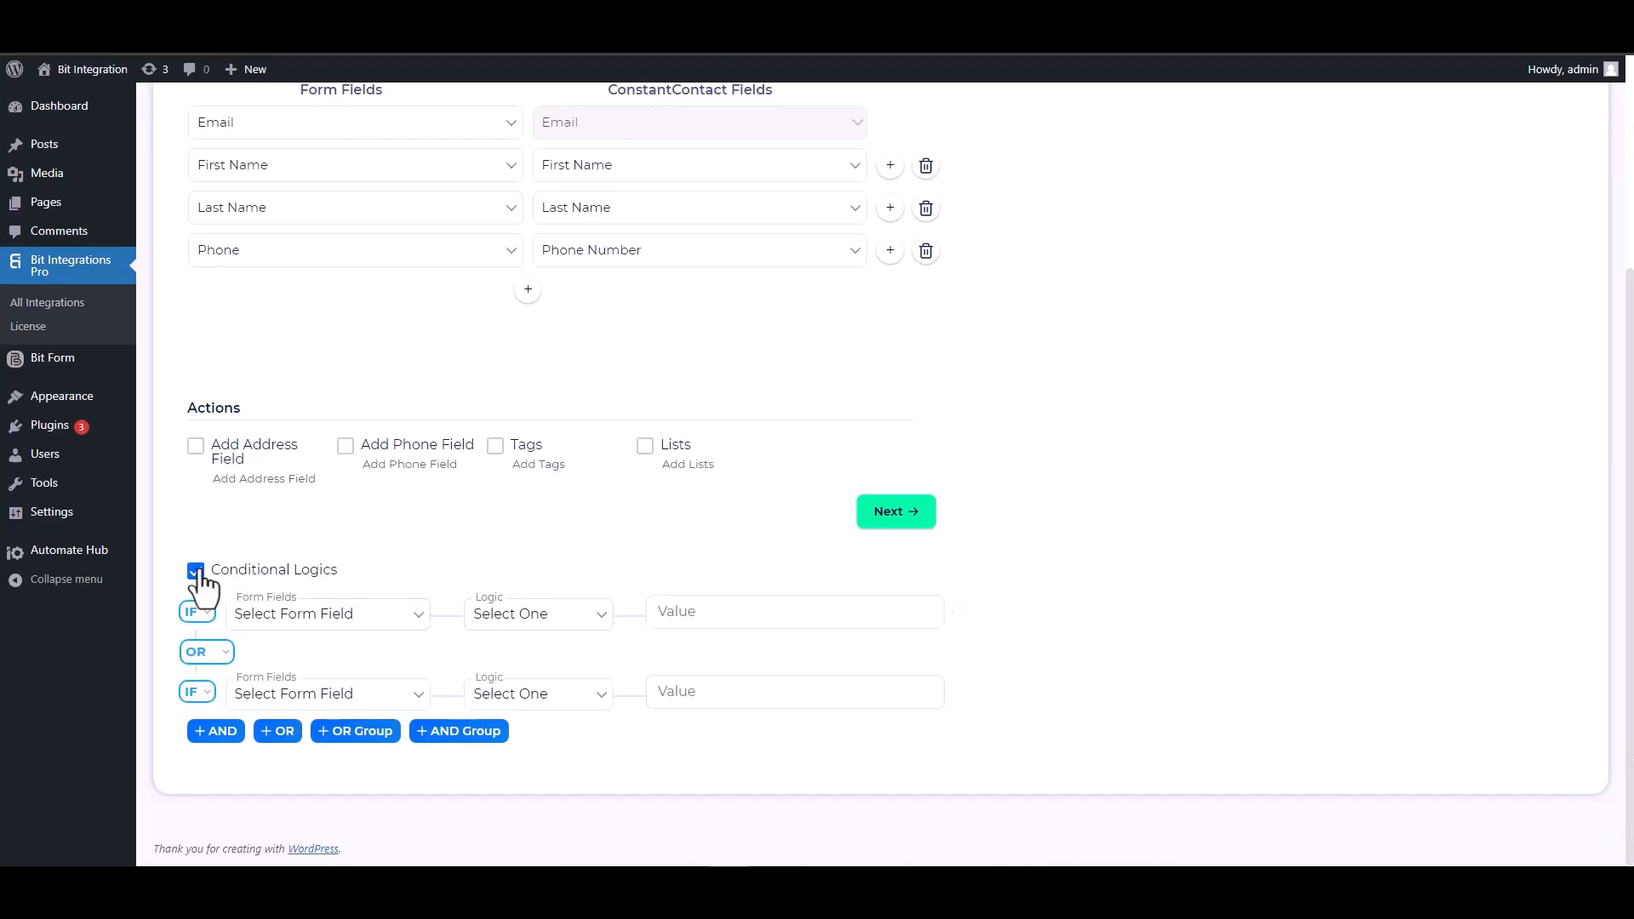
pyautogui.click(228, 573)
pyautogui.scroll(1, 774, 701)
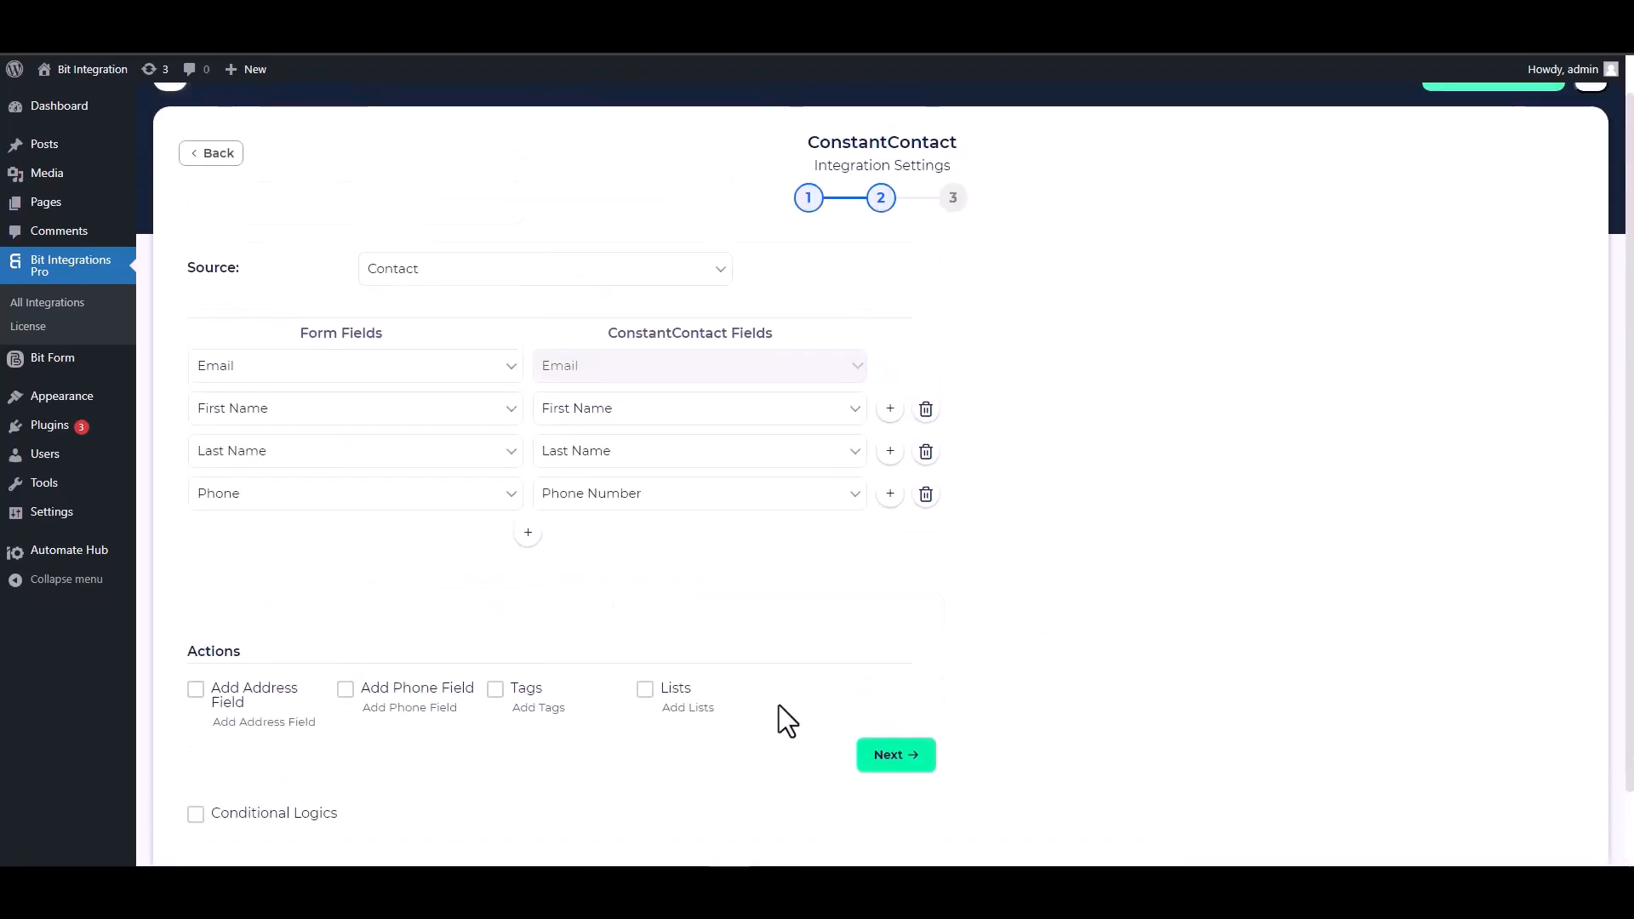
pyautogui.click(891, 762)
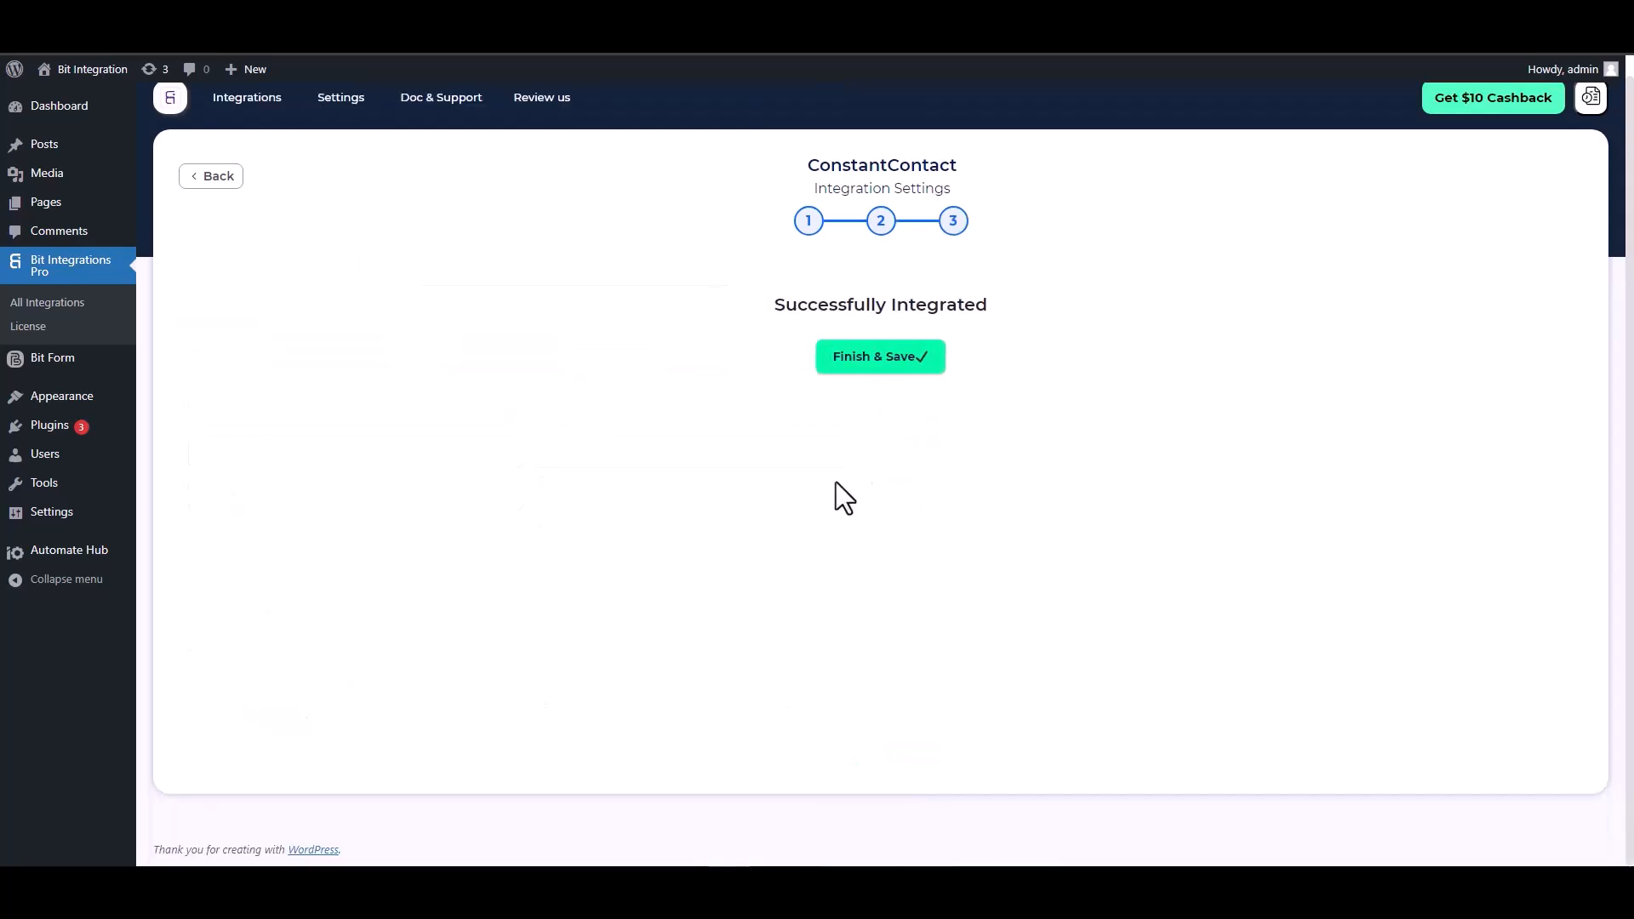
pyautogui.click(878, 365)
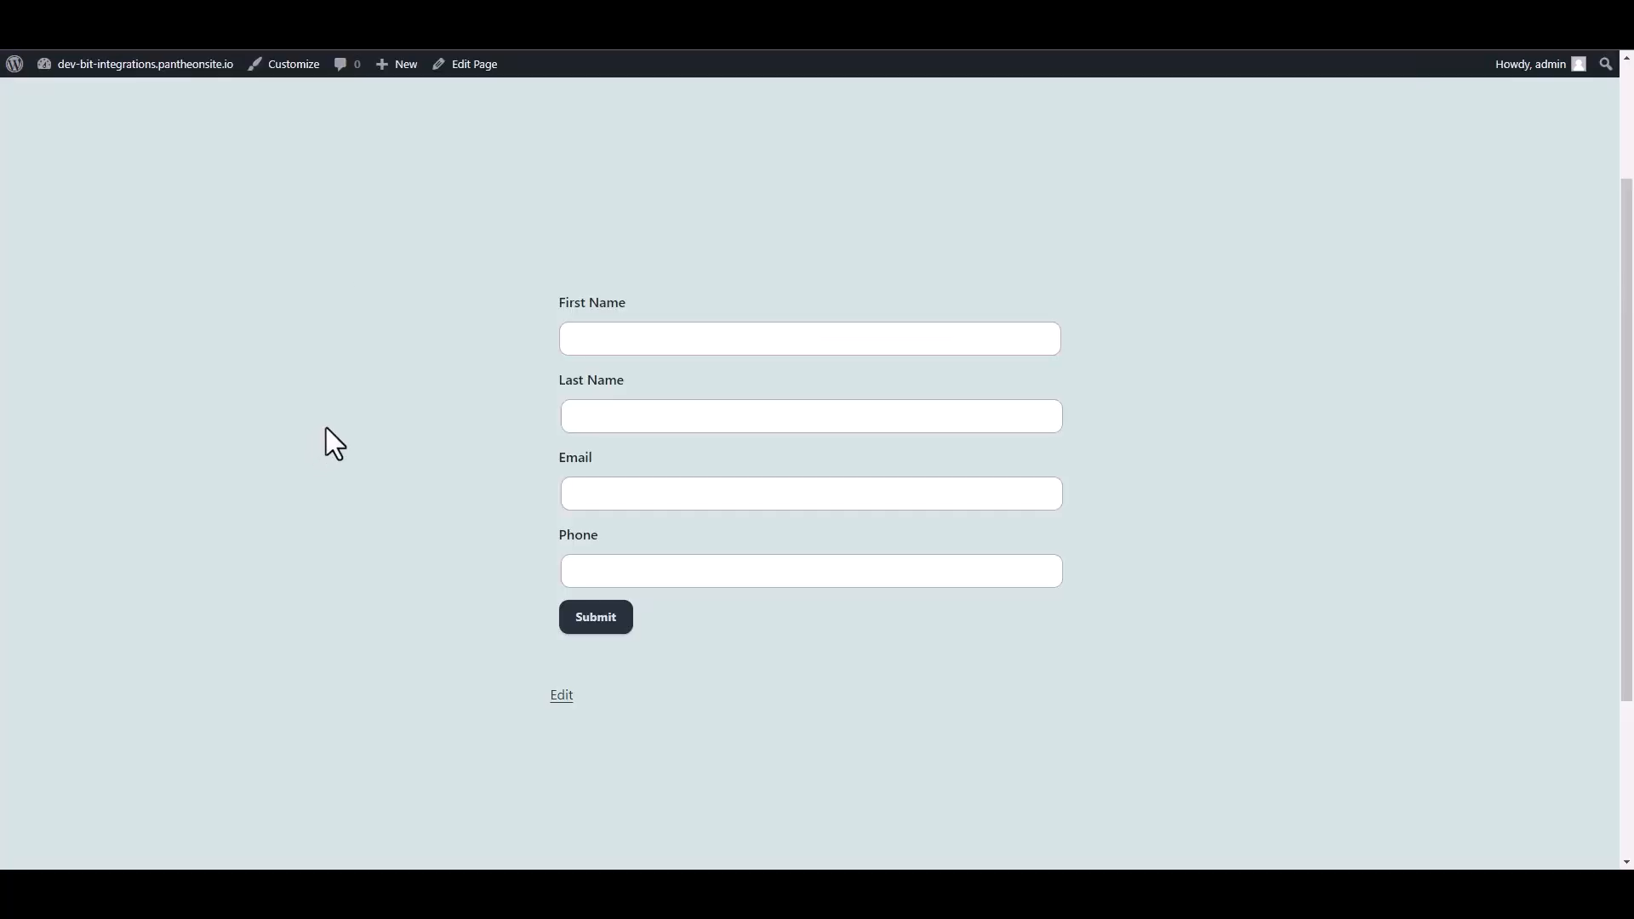
# - Submit a test entry: first name 'Bit', last name 'Integration', plus an email and phone number
pyautogui.click(736, 338)
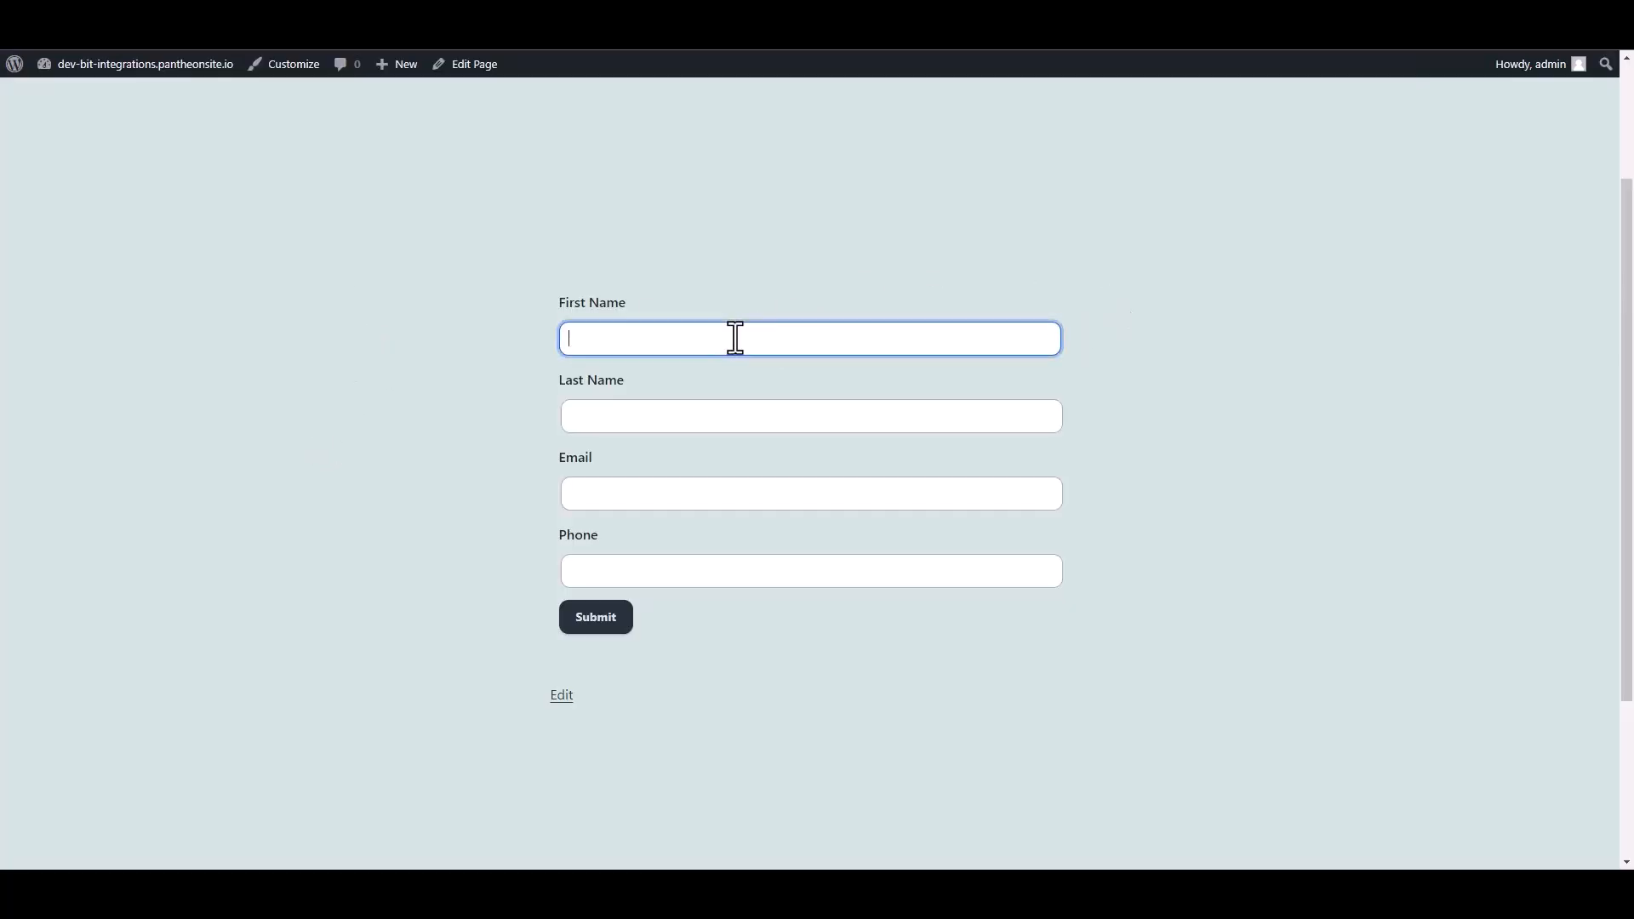
pyautogui.write('Bit')
pyautogui.click(667, 407)
pyautogui.write('Integr')
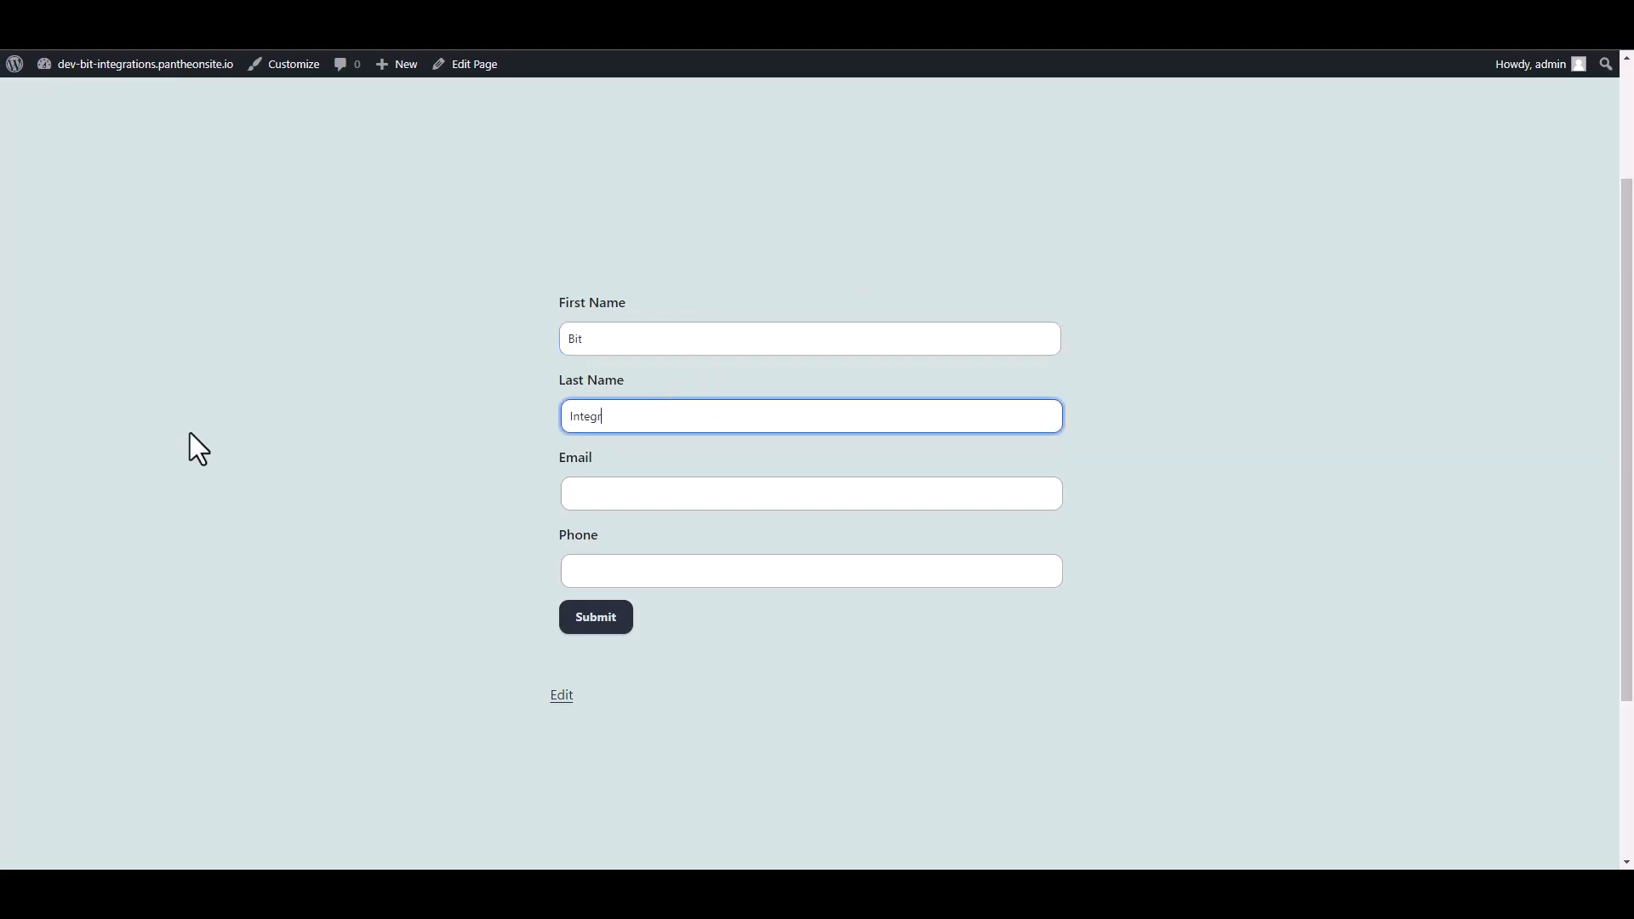
pyautogui.write('ations')
pyautogui.press('Tab')
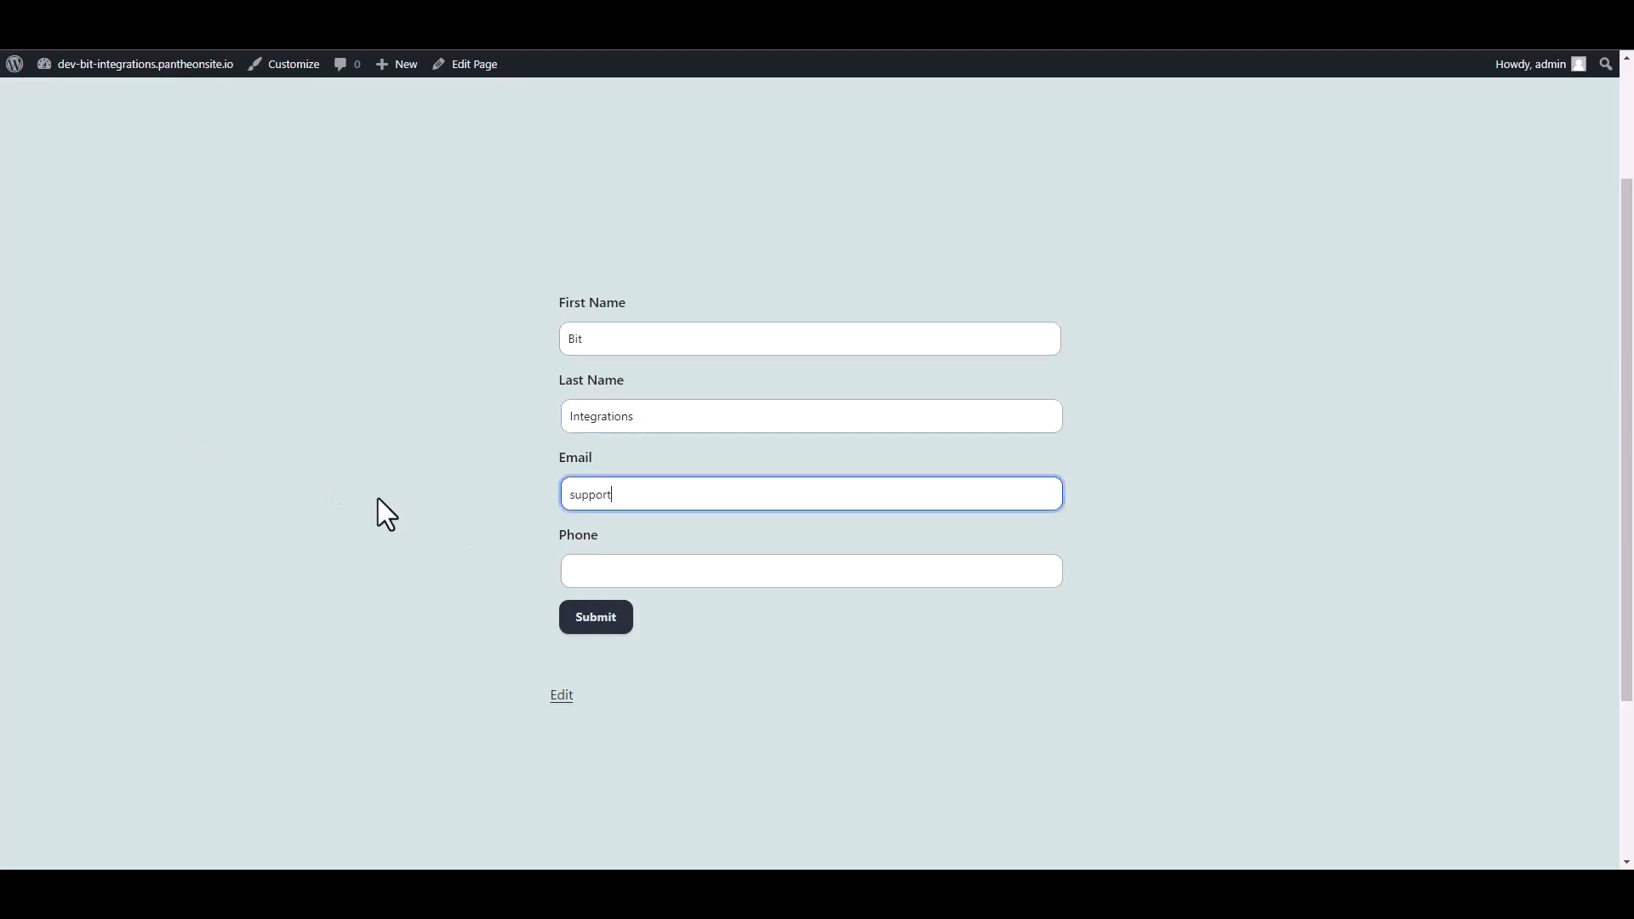
pyautogui.click(584, 568)
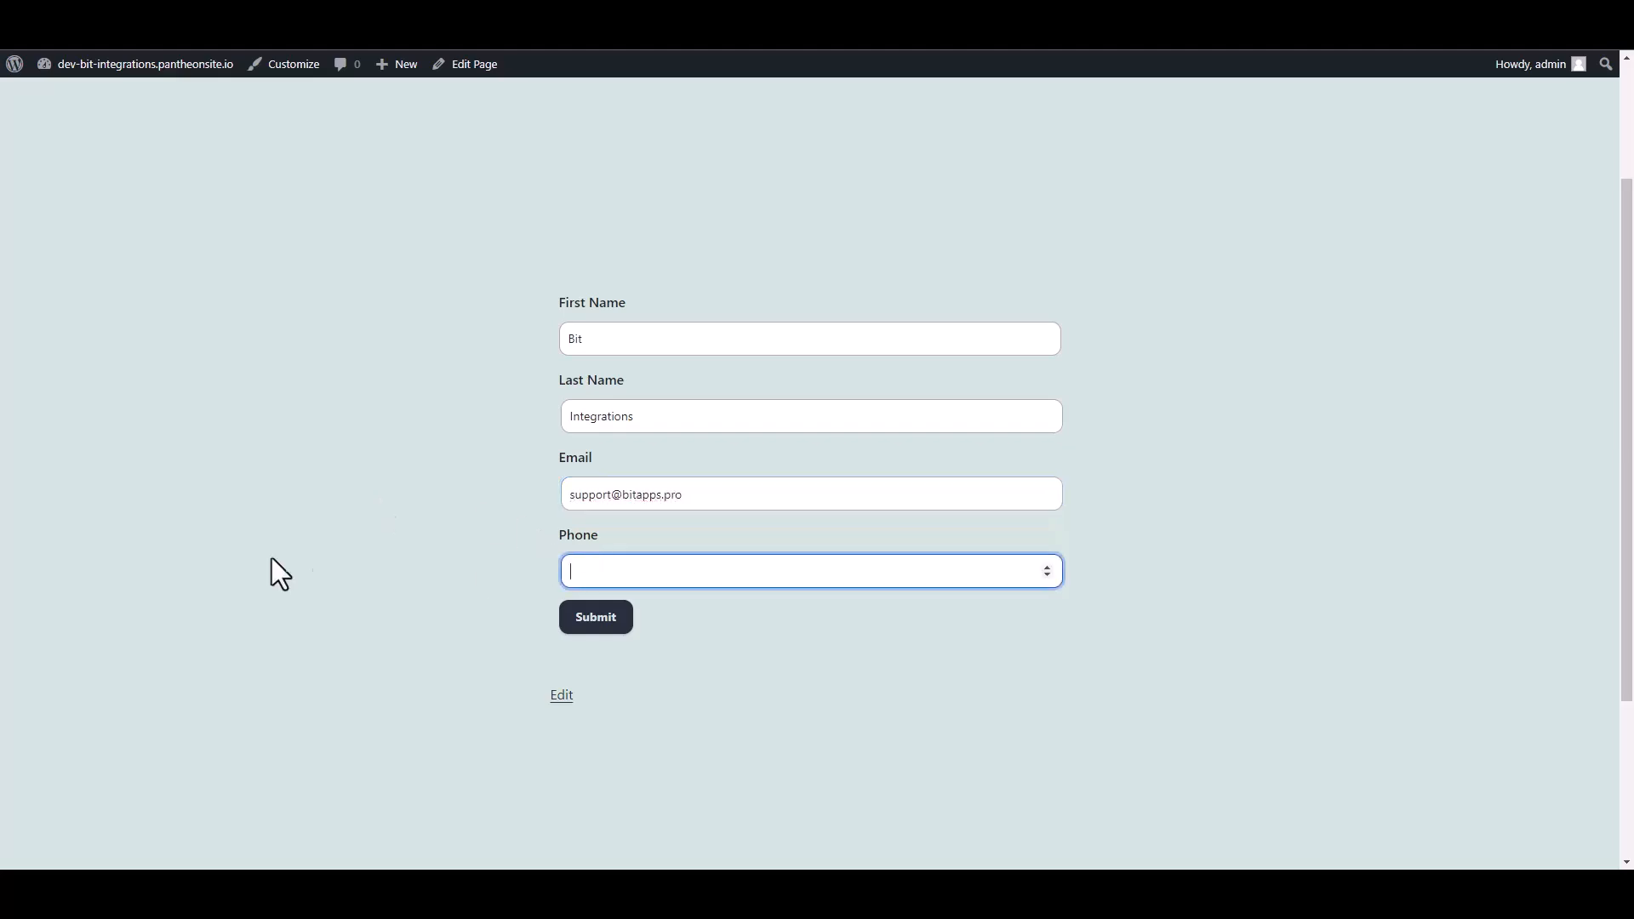
pyautogui.write('444555666')
pyautogui.click(596, 617)
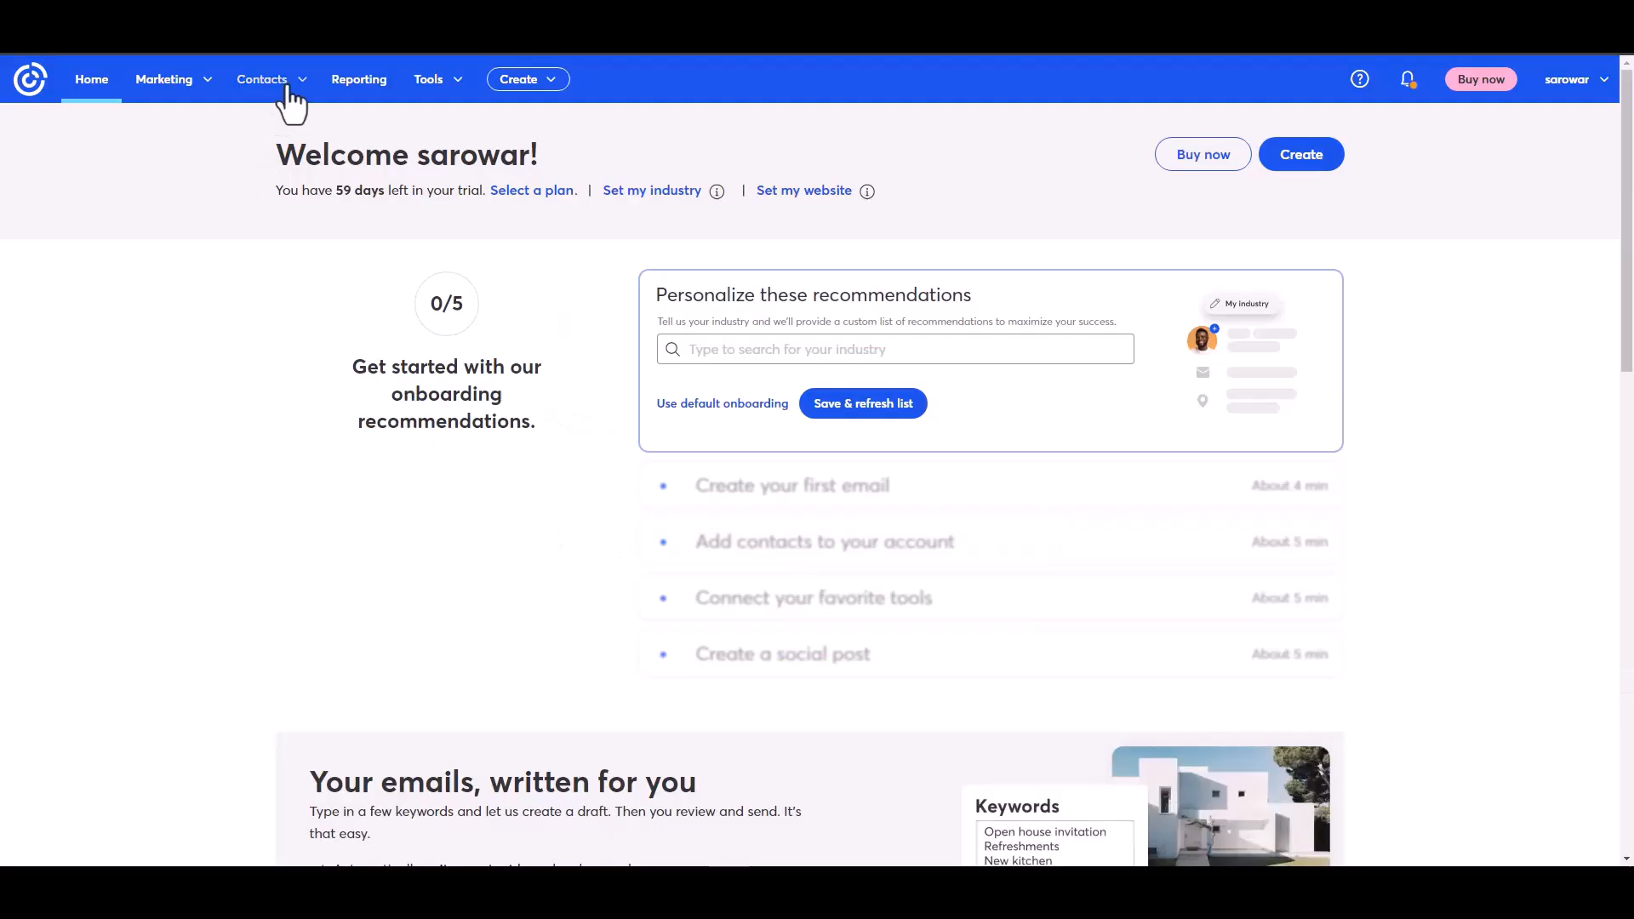
# - Open All contacts and view the new test contact's details showing it was added by API
pyautogui.click(288, 84)
pyautogui.click(257, 123)
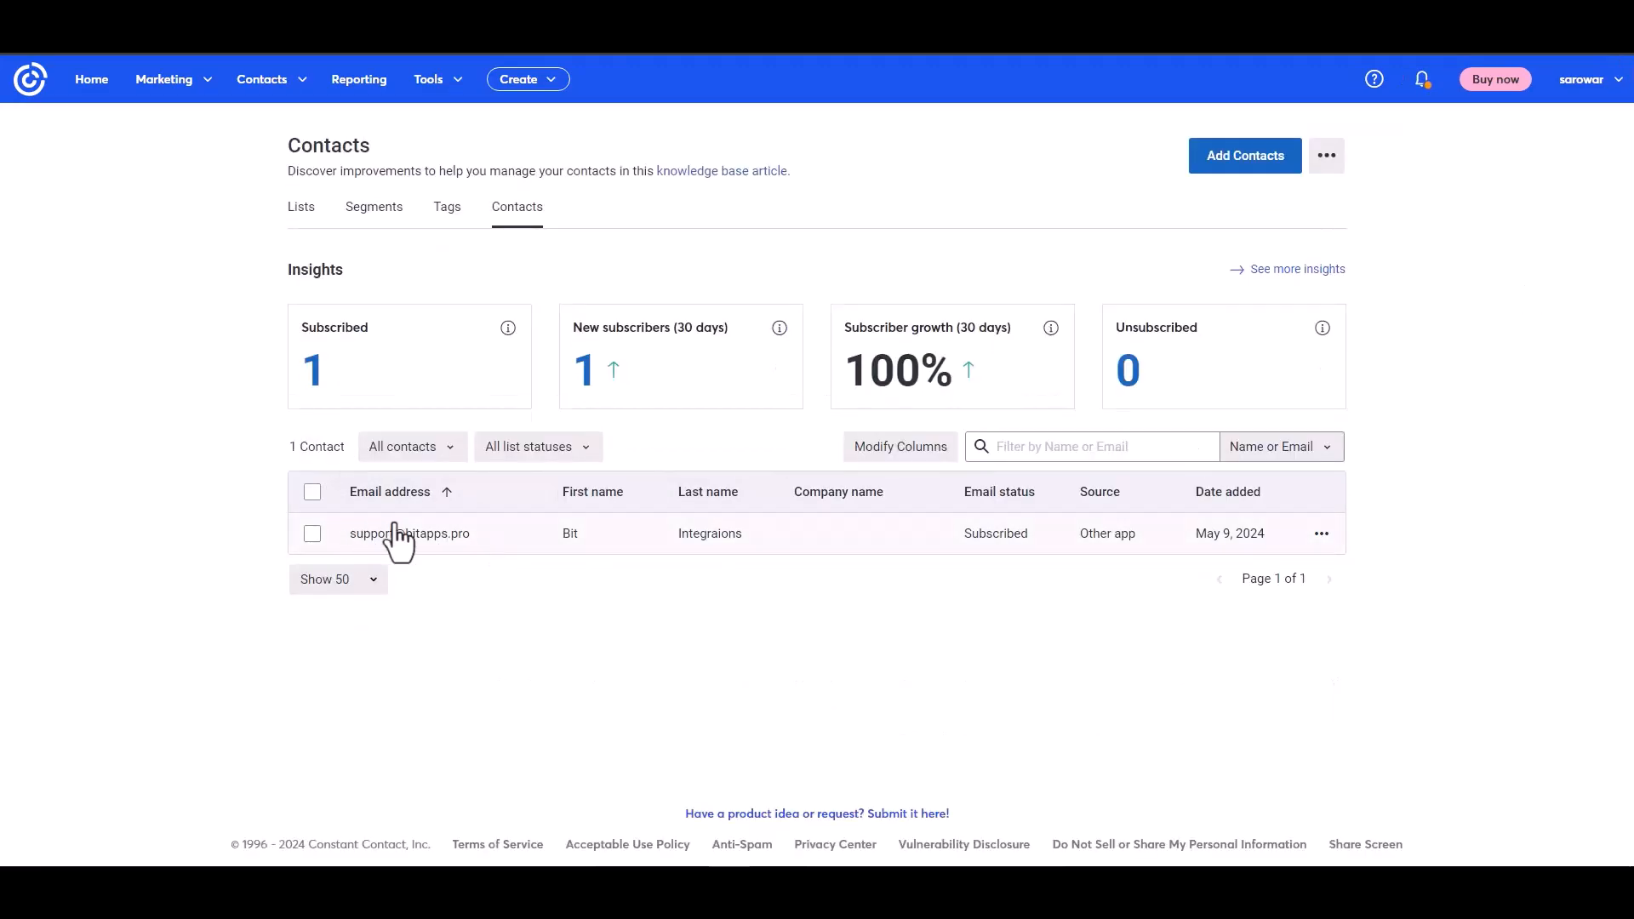
pyautogui.click(423, 534)
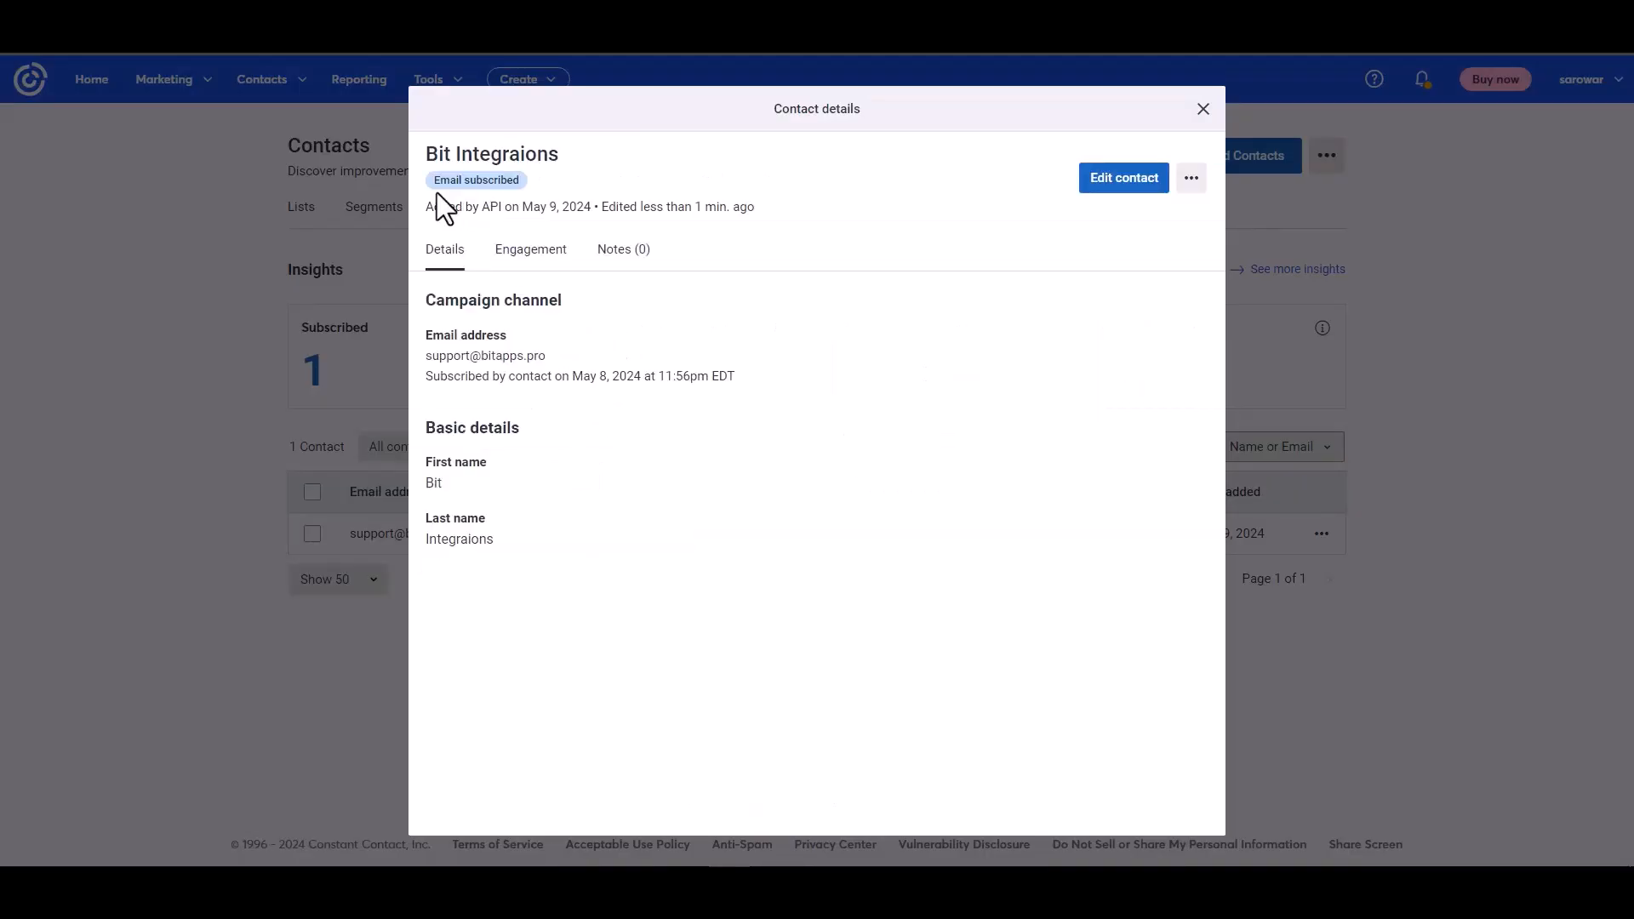
pyautogui.moveTo(434, 206); pyautogui.dragTo(534, 201)
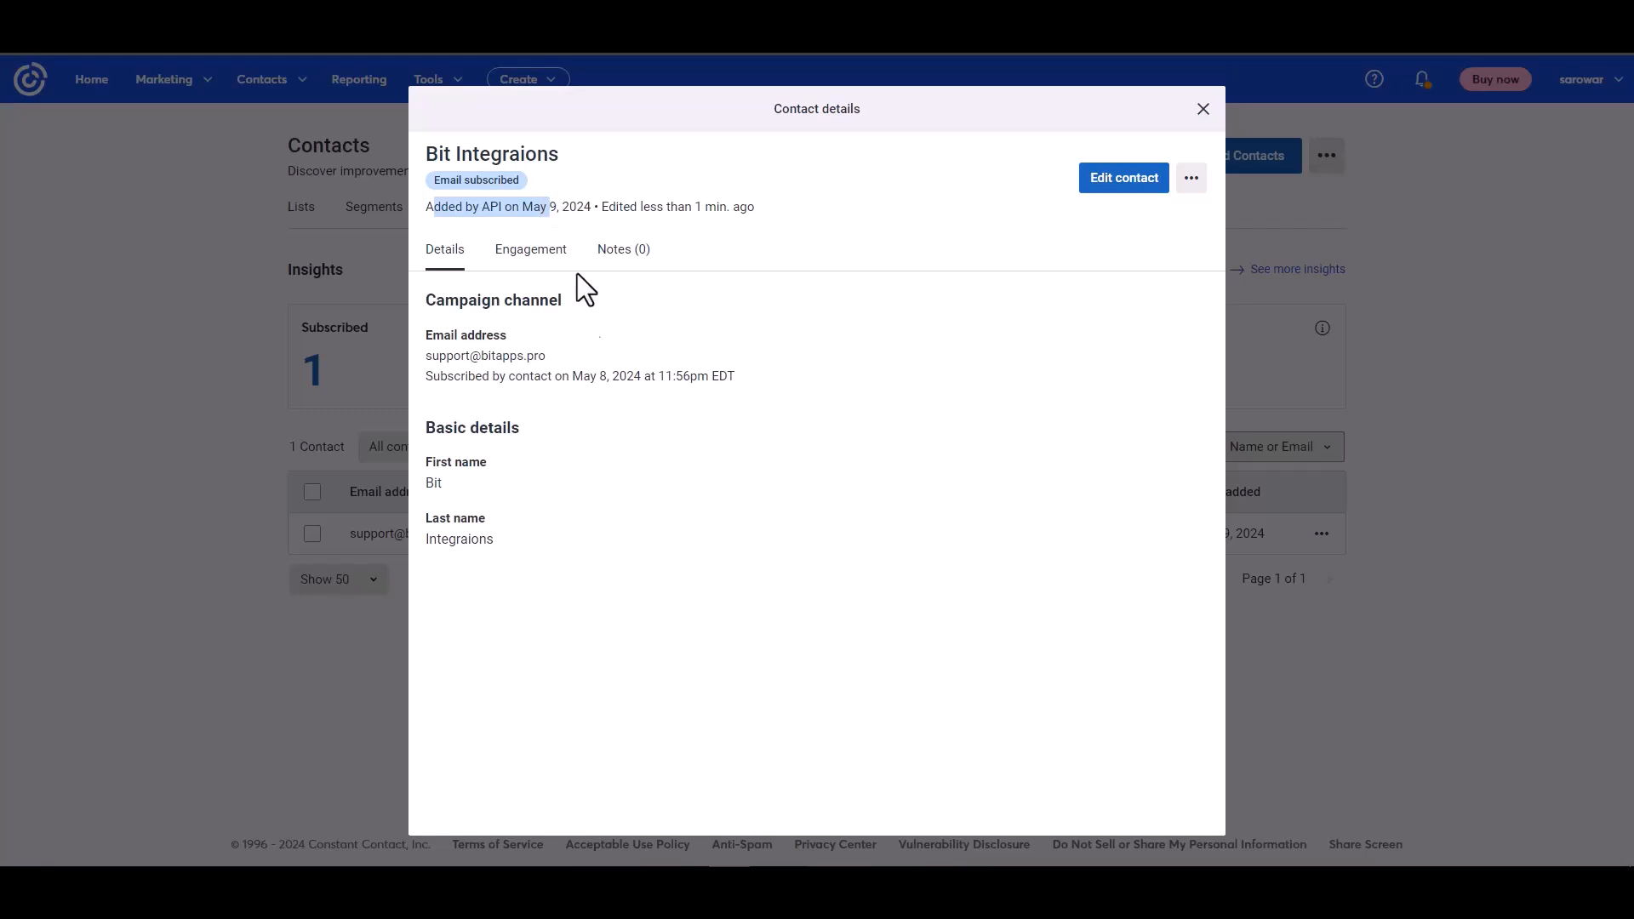
pyautogui.click(654, 440)
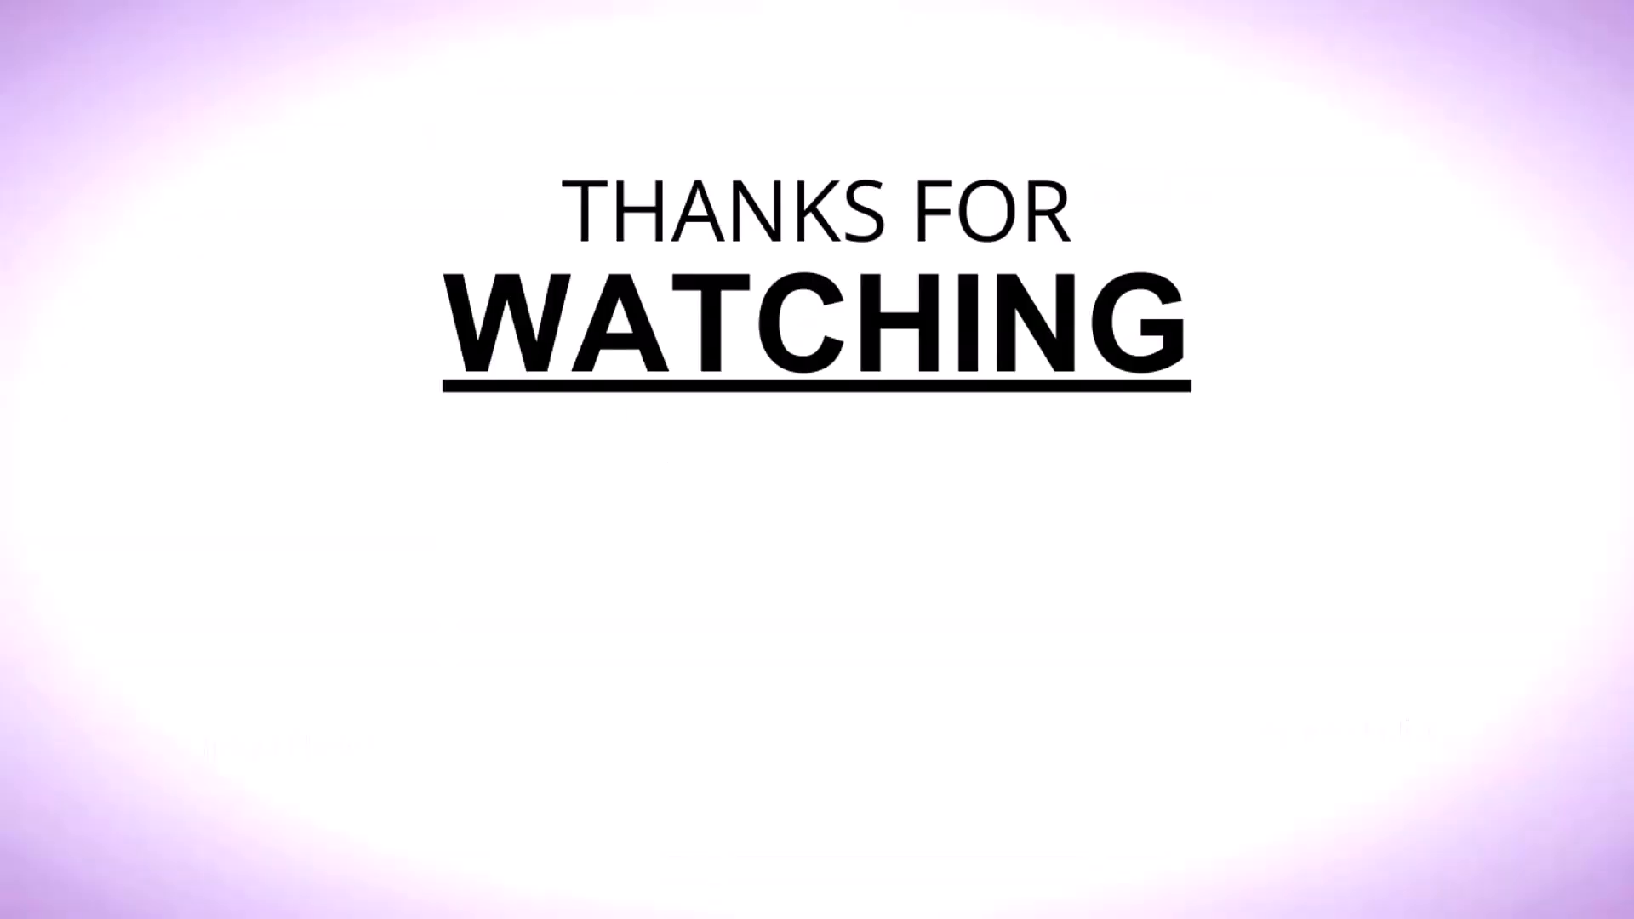